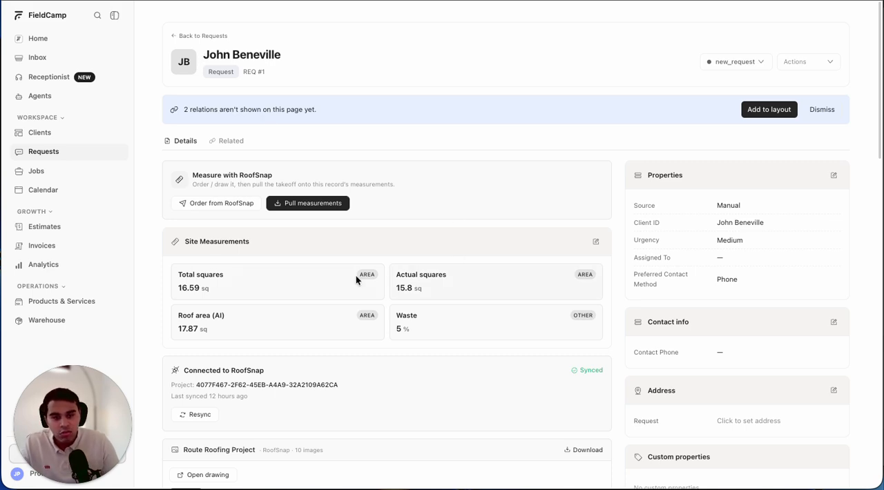
- Examine the request's site measurements, RoofSnap connection, Route Roofing Project images and quantity table
{"action": "scroll", "coordinate": [356, 276], "scroll_direction": "down", "scroll_amount": 3}
{"action": "scroll", "coordinate": [228, 352], "scroll_direction": "down", "scroll_amount": 5}
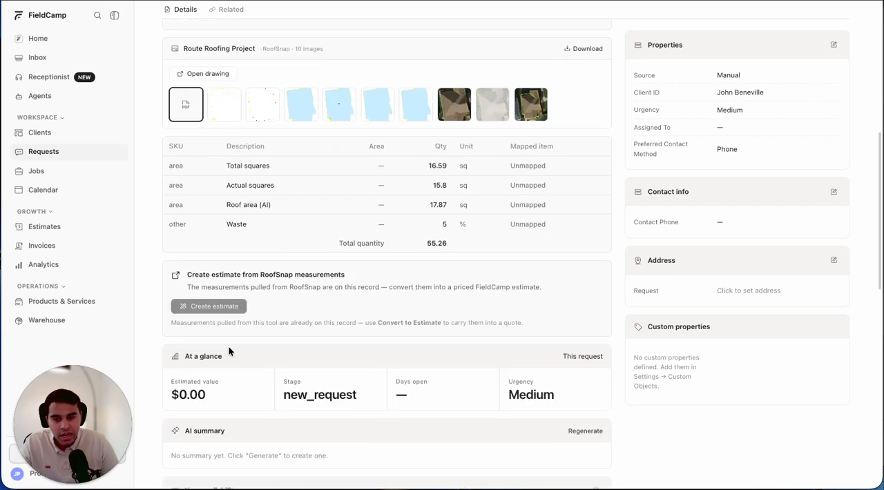
{"action": "scroll", "coordinate": [292, 359], "scroll_direction": "up", "scroll_amount": 10}
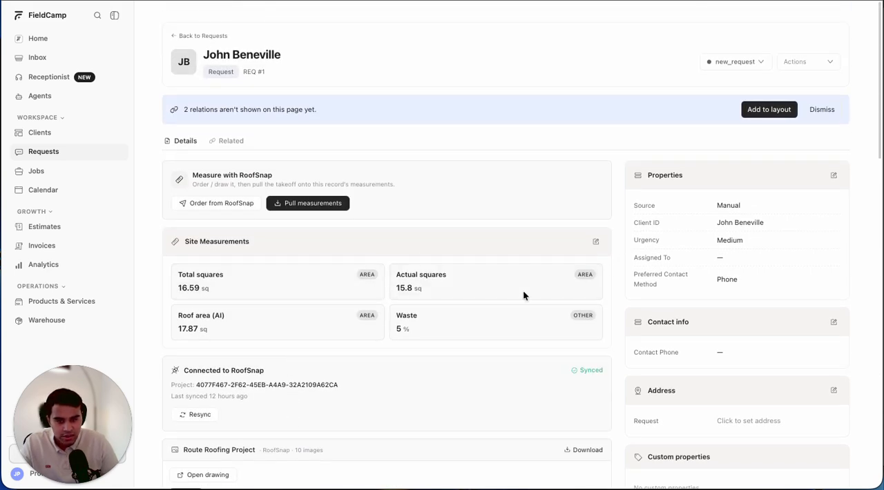
{"action": "scroll", "coordinate": [267, 200], "scroll_direction": "down", "scroll_amount": 1}
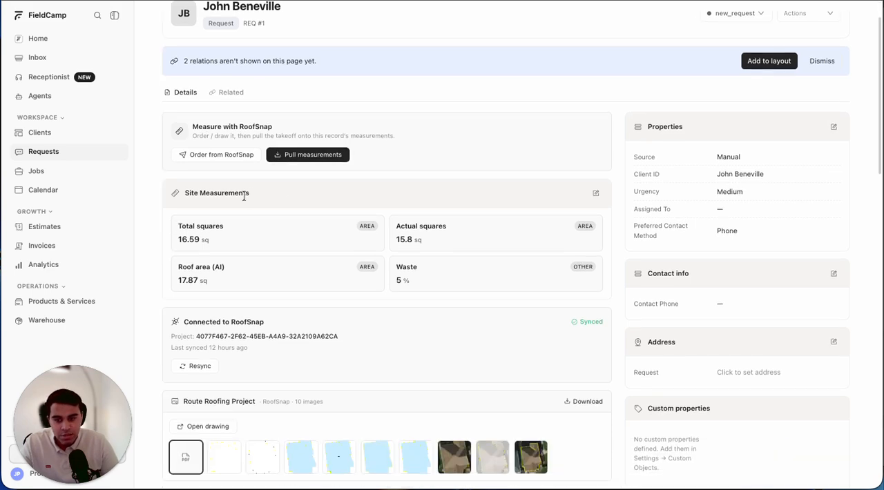
{"action": "scroll", "coordinate": [244, 197], "scroll_direction": "down", "scroll_amount": 3}
{"action": "scroll", "coordinate": [246, 183], "scroll_direction": "down", "scroll_amount": 3}
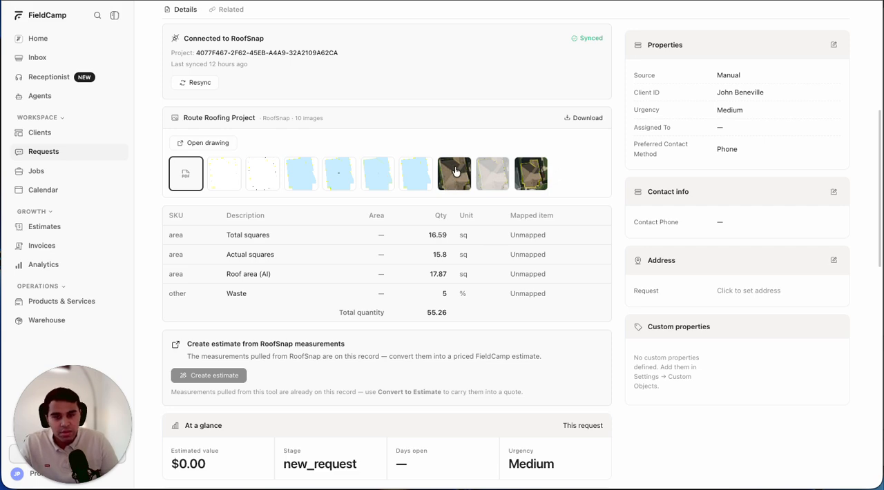
{"action": "scroll", "coordinate": [455, 171], "scroll_direction": "down", "scroll_amount": 9}
{"action": "scroll", "coordinate": [454, 171], "scroll_direction": "up", "scroll_amount": 14}
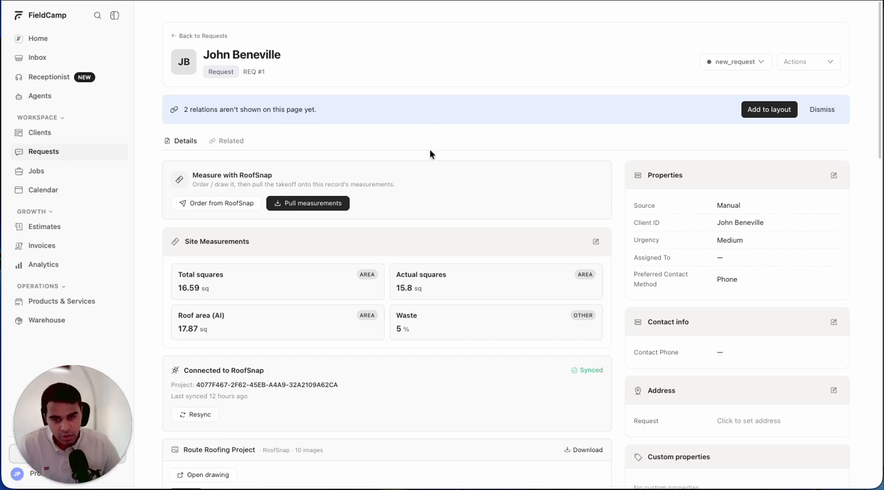
{"action": "scroll", "coordinate": [421, 365], "scroll_direction": "down", "scroll_amount": 3}
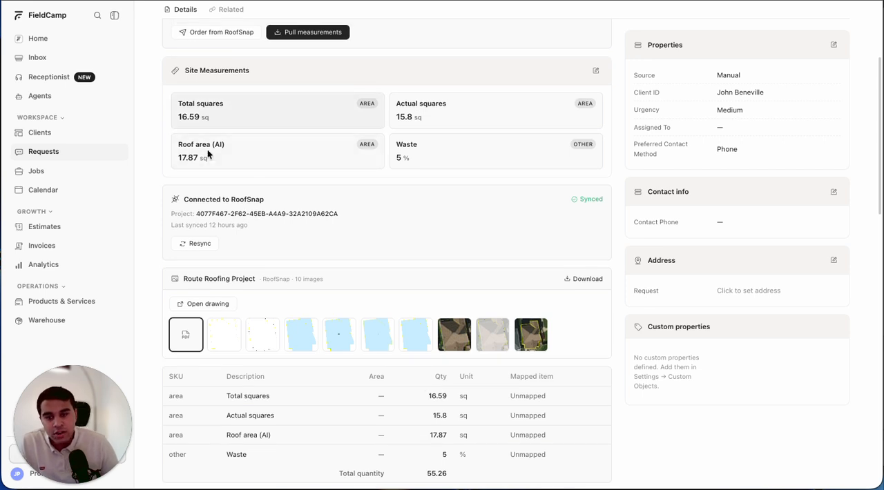
{"action": "scroll", "coordinate": [230, 103], "scroll_direction": "down", "scroll_amount": 2}
{"action": "scroll", "coordinate": [227, 118], "scroll_direction": "down", "scroll_amount": 3}
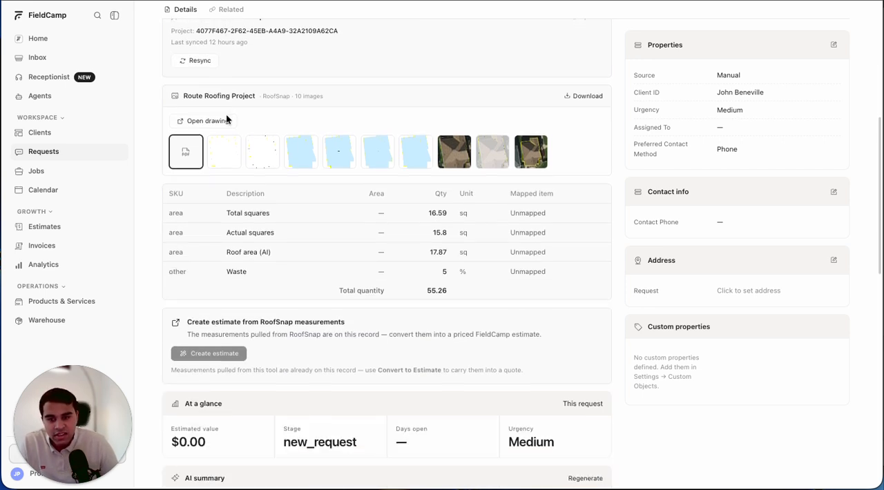
{"action": "scroll", "coordinate": [283, 138], "scroll_direction": "up", "scroll_amount": 2}
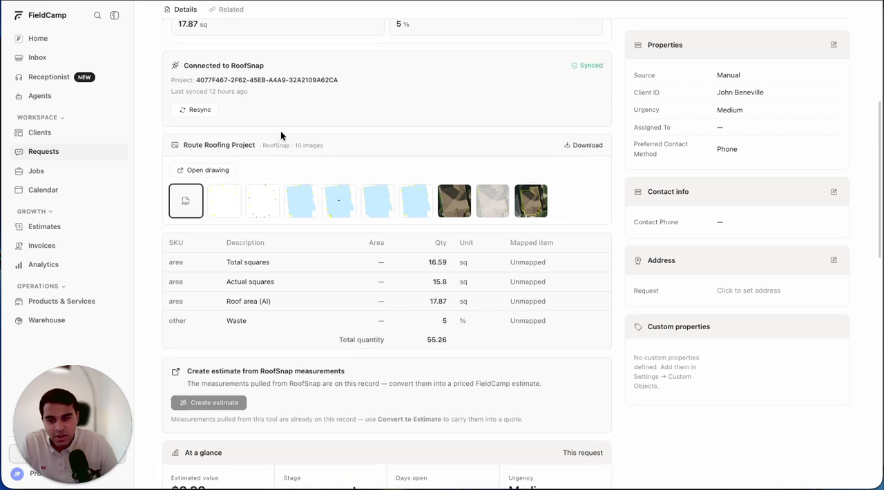
- Preview the Route Roofing Project's roof drawings one by one, from the plain yellow outline to the last blue-filled diagram
{"action": "left_click", "coordinate": [218, 201]}
{"action": "scroll", "coordinate": [424, 278], "scroll_direction": "down", "scroll_amount": 4}
{"action": "scroll", "coordinate": [424, 279], "scroll_direction": "up", "scroll_amount": 2}
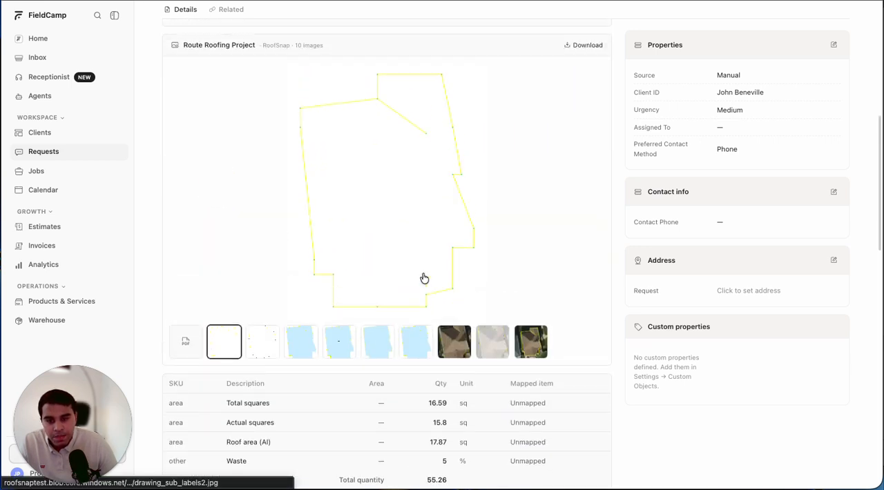
{"action": "left_click", "coordinate": [263, 350]}
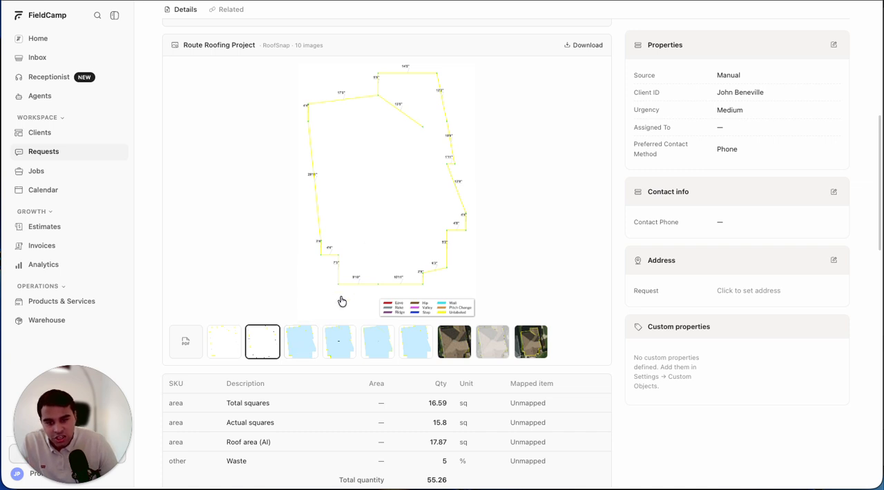
{"action": "left_click", "coordinate": [301, 342]}
{"action": "left_click", "coordinate": [343, 344]}
{"action": "left_click", "coordinate": [378, 346]}
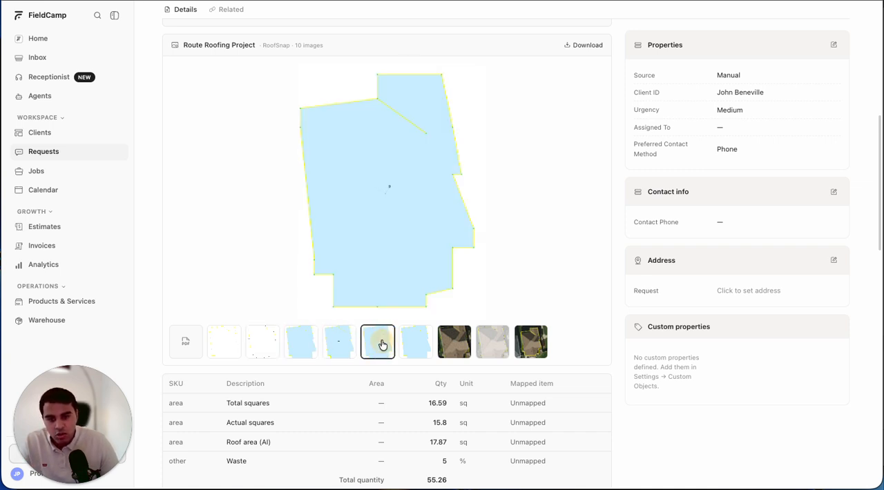
{"action": "left_click", "coordinate": [421, 354]}
{"action": "scroll", "coordinate": [455, 350], "scroll_direction": "down", "scroll_amount": 6}
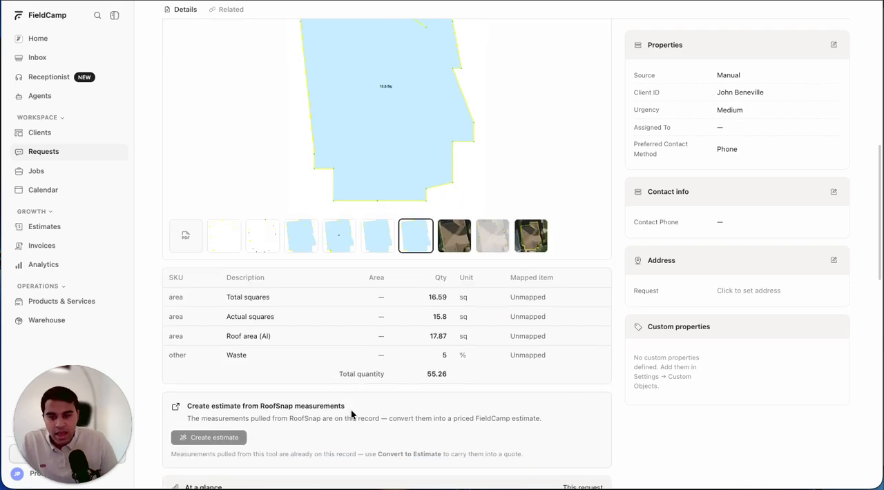
{"action": "scroll", "coordinate": [276, 357], "scroll_direction": "up", "scroll_amount": 2}
{"action": "scroll", "coordinate": [276, 355], "scroll_direction": "up", "scroll_amount": 3}
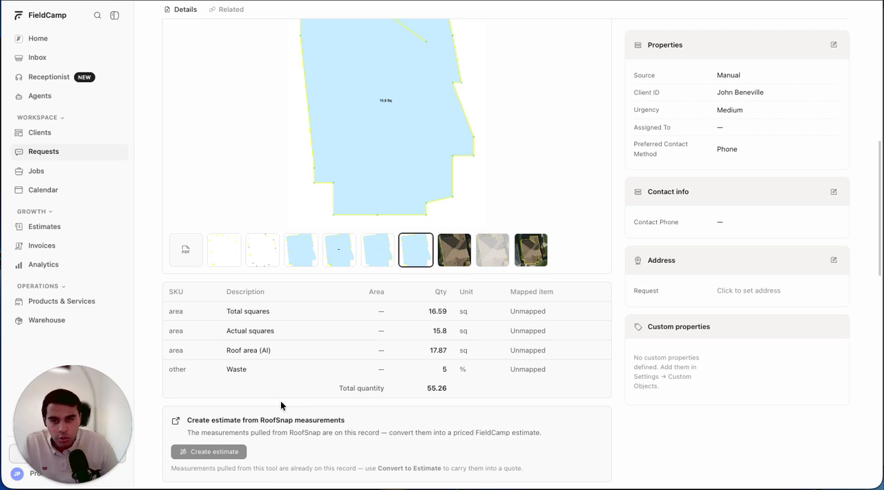
- Look through the request's remaining sections down to its files and line items, and return to the site measurements
{"action": "scroll", "coordinate": [281, 404], "scroll_direction": "down", "scroll_amount": 5}
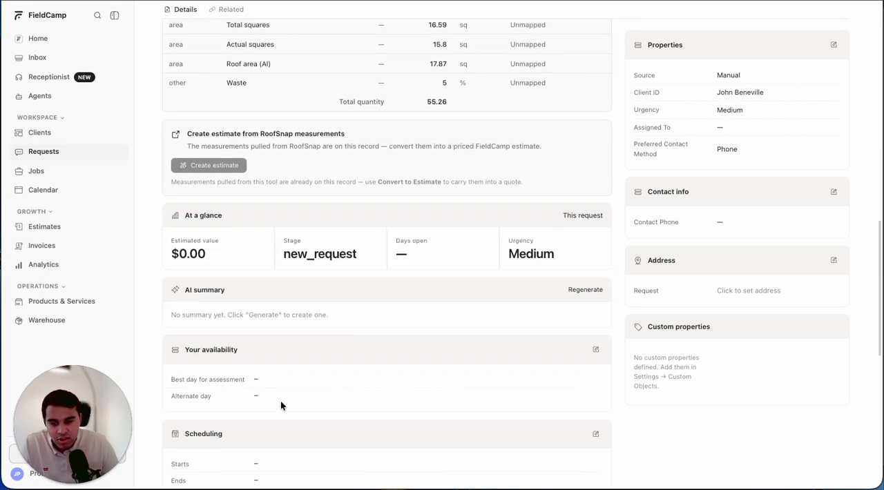
{"action": "scroll", "coordinate": [281, 405], "scroll_direction": "down", "scroll_amount": 5}
{"action": "scroll", "coordinate": [280, 405], "scroll_direction": "up", "scroll_amount": 1}
{"action": "scroll", "coordinate": [311, 160], "scroll_direction": "down", "scroll_amount": 1}
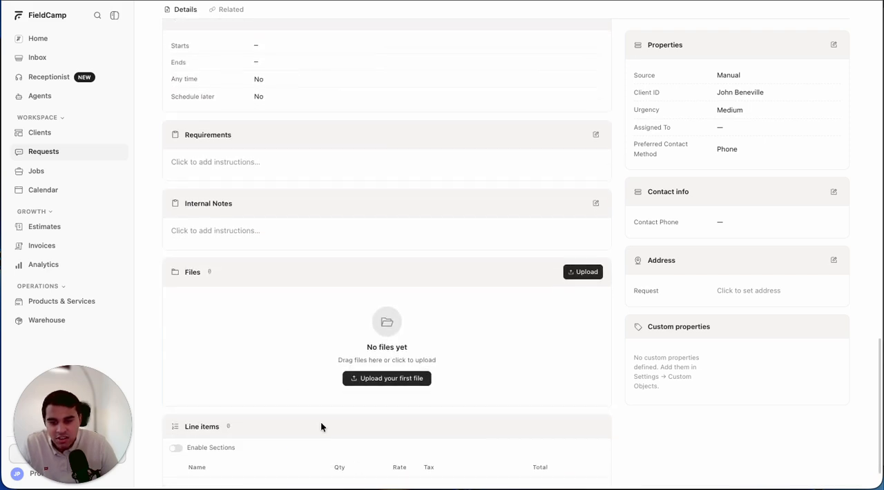
{"action": "scroll", "coordinate": [320, 427], "scroll_direction": "up", "scroll_amount": 10}
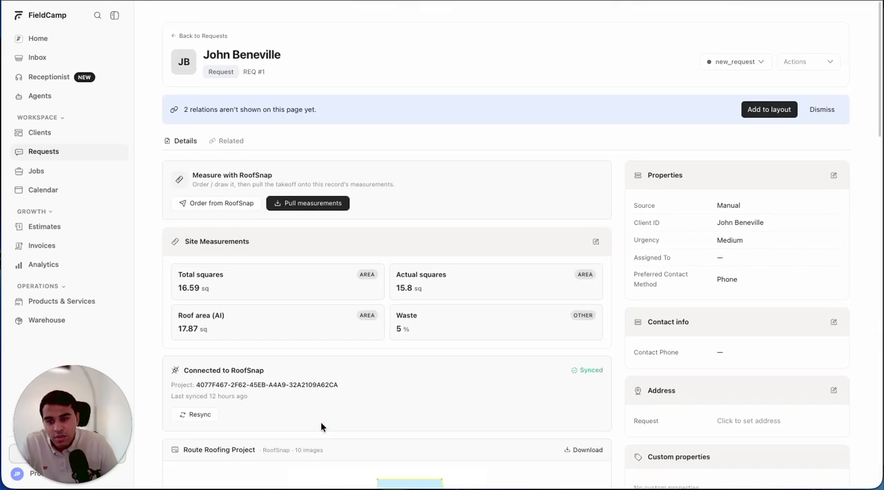
{"action": "scroll", "coordinate": [320, 427], "scroll_direction": "down", "scroll_amount": 5}
{"action": "scroll", "coordinate": [321, 424], "scroll_direction": "up", "scroll_amount": 5}
{"action": "scroll", "coordinate": [394, 284], "scroll_direction": "down", "scroll_amount": 1}
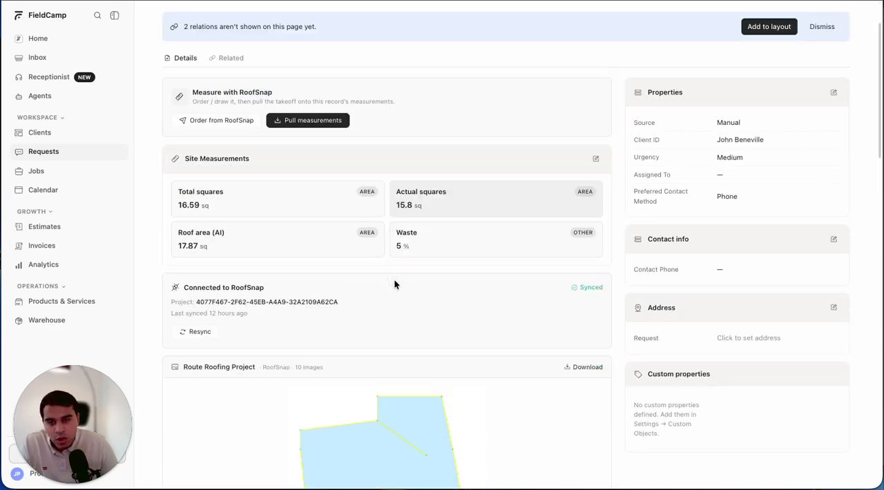
{"action": "scroll", "coordinate": [395, 284], "scroll_direction": "down", "scroll_amount": 2}
{"action": "scroll", "coordinate": [394, 284], "scroll_direction": "up", "scroll_amount": 2}
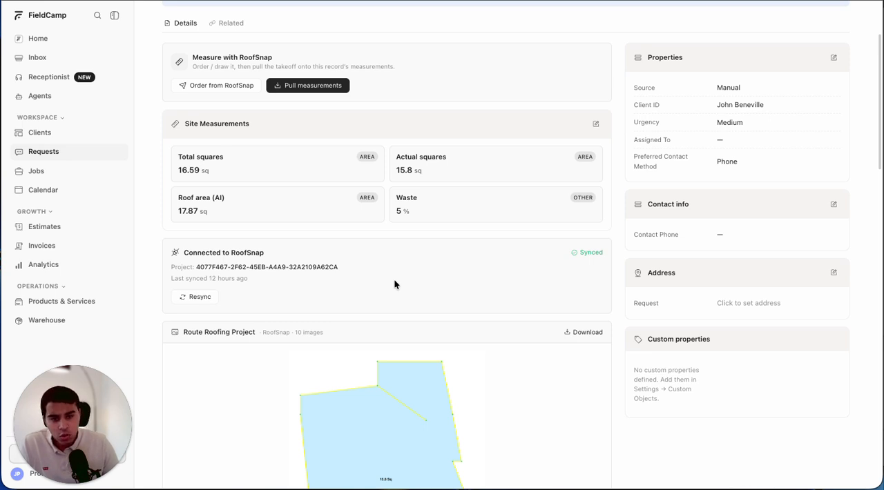
{"action": "scroll", "coordinate": [394, 283], "scroll_direction": "down", "scroll_amount": 1}
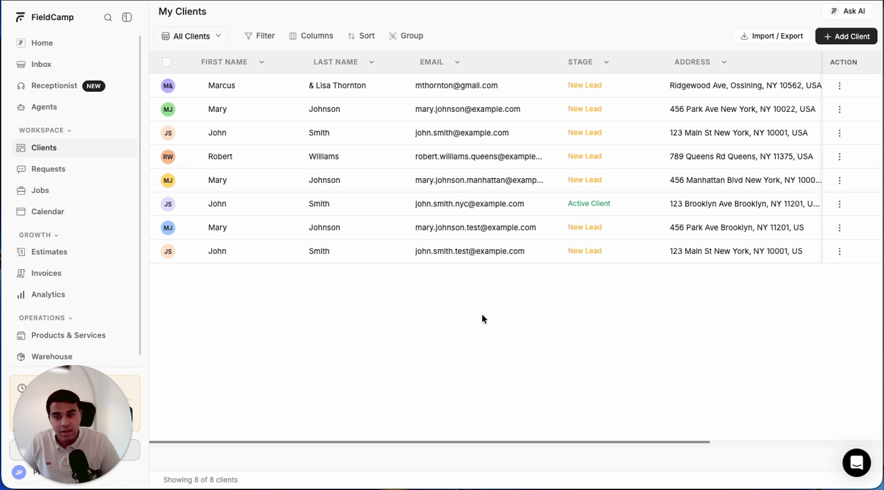
- Open the workspace's requests and show the ones in the pipeline
{"action": "scroll", "coordinate": [110, 267], "scroll_direction": "up", "scroll_amount": 1}
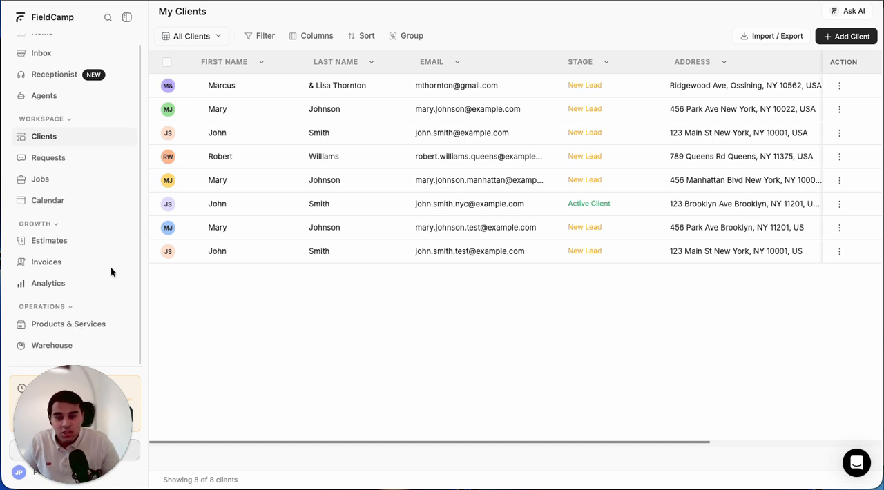
{"action": "scroll", "coordinate": [121, 290], "scroll_direction": "down", "scroll_amount": 1}
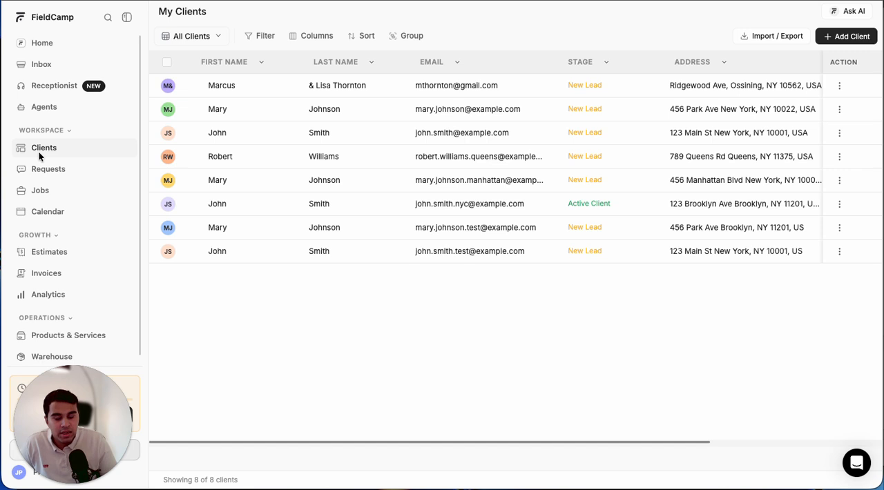
{"action": "left_click", "coordinate": [49, 169]}
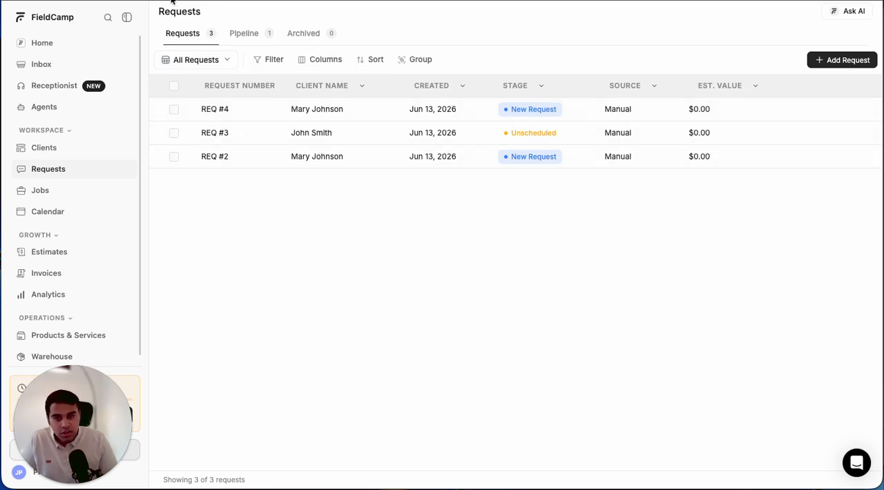
{"action": "left_click", "coordinate": [245, 34]}
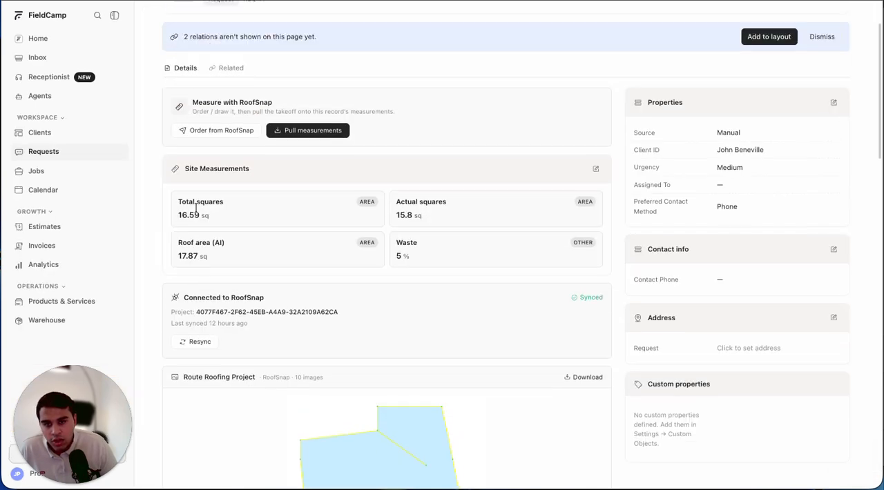
- Review the RoofSnap ordering options and site measurements on the roofing request once more
{"action": "scroll", "coordinate": [196, 209], "scroll_direction": "up", "scroll_amount": 1}
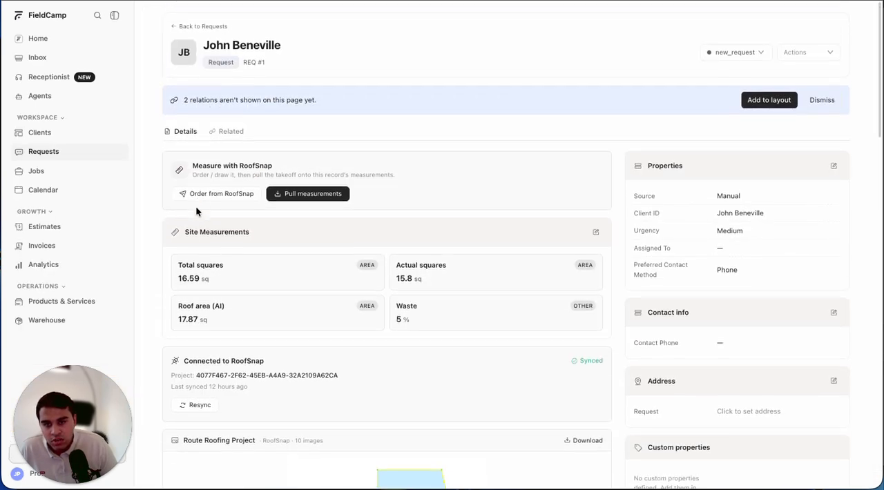
{"action": "scroll", "coordinate": [197, 211], "scroll_direction": "down", "scroll_amount": 9}
{"action": "scroll", "coordinate": [197, 211], "scroll_direction": "up", "scroll_amount": 3}
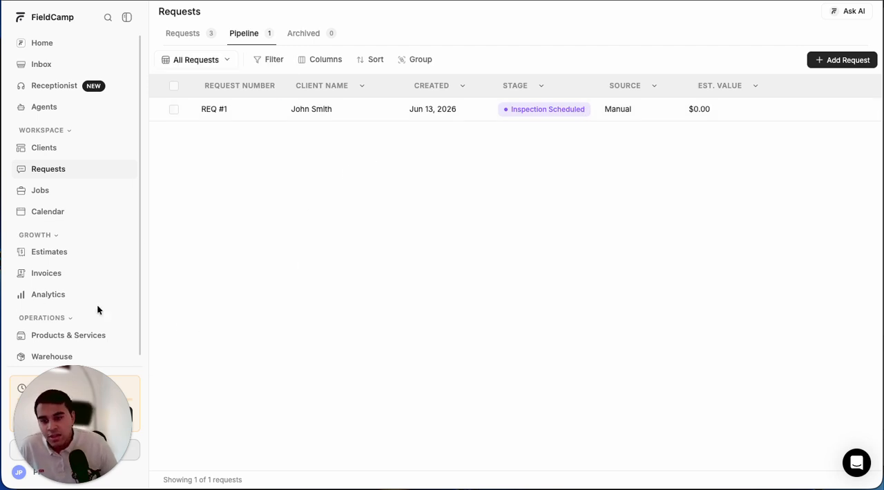
- Open the Home Insulation Upgrade estimate and deselect its "Good – Attic Blown-In Only (R-38)" option
{"action": "left_click", "coordinate": [42, 258]}
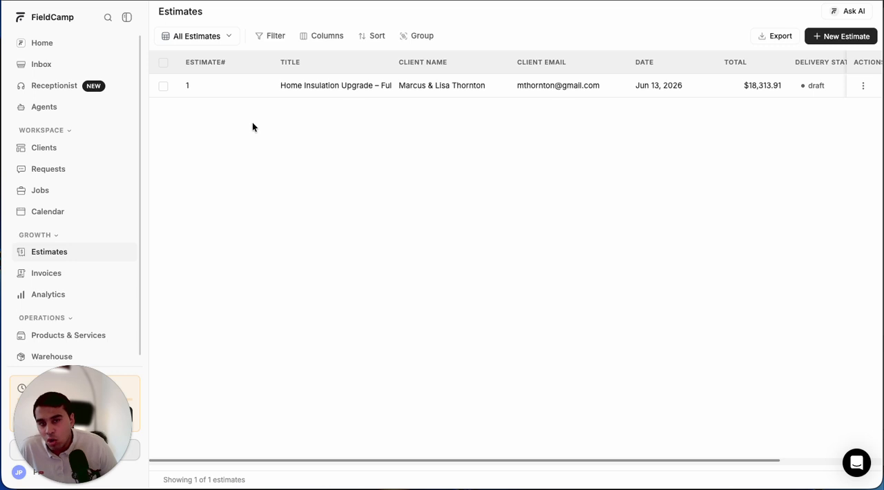
{"action": "left_click", "coordinate": [284, 86]}
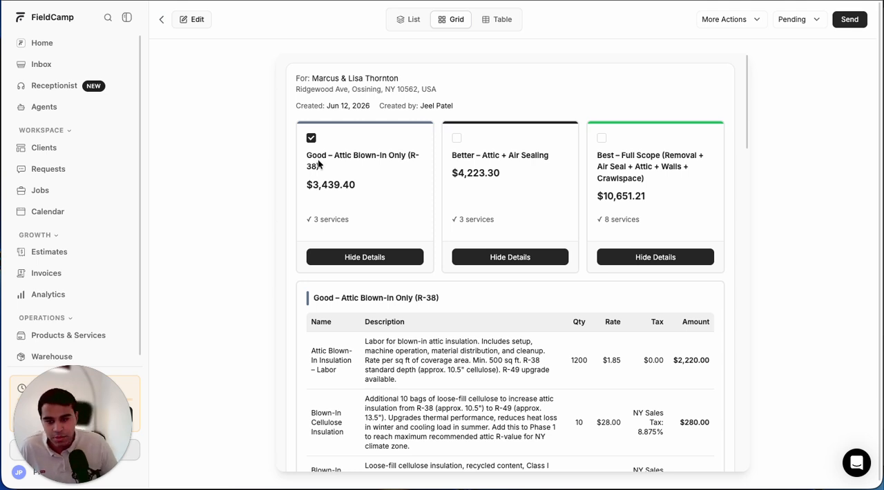
{"action": "left_click", "coordinate": [311, 138]}
- Compare the estimate's Good, Better and Best options, including the line items, taxes and totals of each package
{"action": "scroll", "coordinate": [162, 300], "scroll_direction": "down", "scroll_amount": 1}
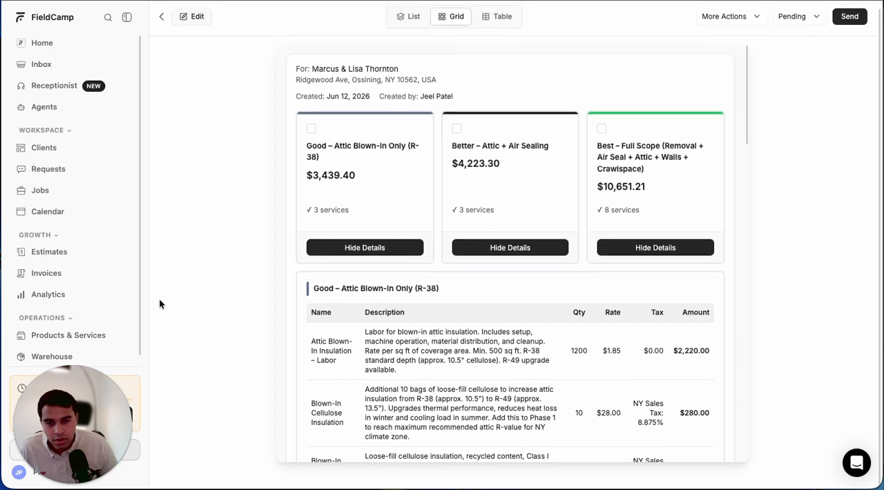
{"action": "scroll", "coordinate": [428, 393], "scroll_direction": "down", "scroll_amount": 5}
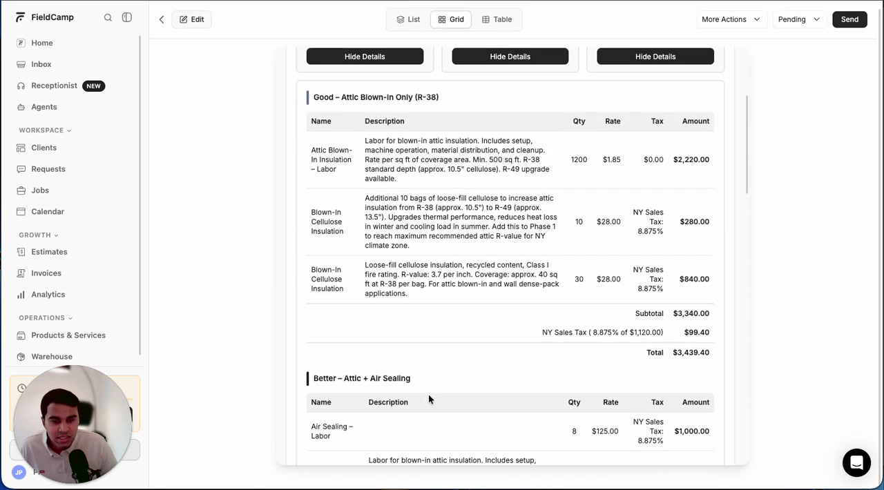
{"action": "scroll", "coordinate": [432, 224], "scroll_direction": "up", "scroll_amount": 5}
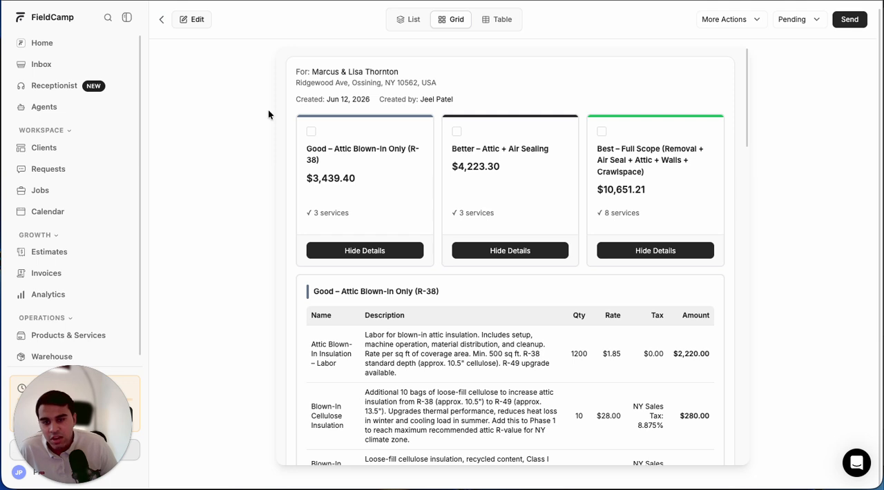
{"action": "scroll", "coordinate": [268, 111], "scroll_direction": "down", "scroll_amount": 1}
{"action": "scroll", "coordinate": [268, 111], "scroll_direction": "up", "scroll_amount": 1}
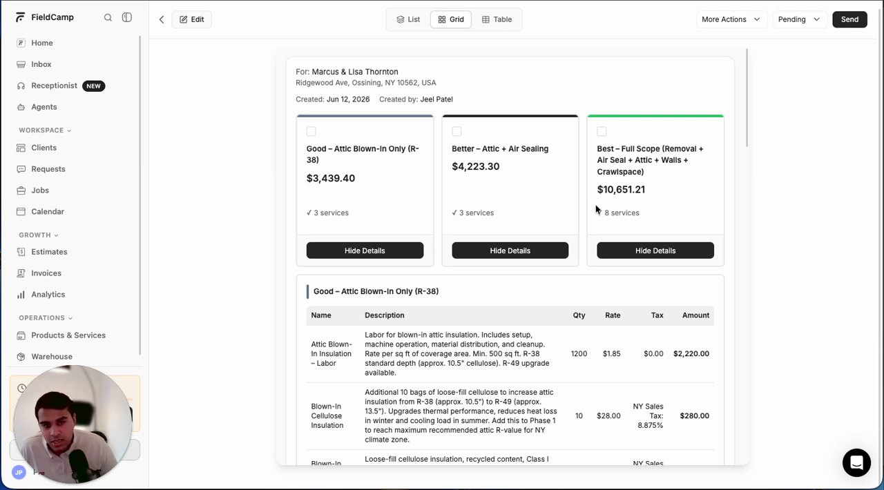
{"action": "scroll", "coordinate": [652, 263], "scroll_direction": "down", "scroll_amount": 1}
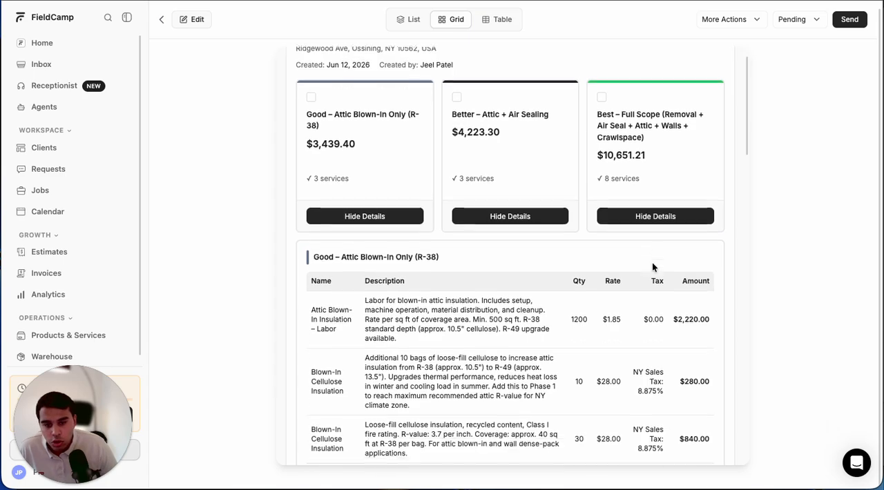
{"action": "scroll", "coordinate": [652, 263], "scroll_direction": "up", "scroll_amount": 1}
{"action": "scroll", "coordinate": [448, 207], "scroll_direction": "down", "scroll_amount": 10}
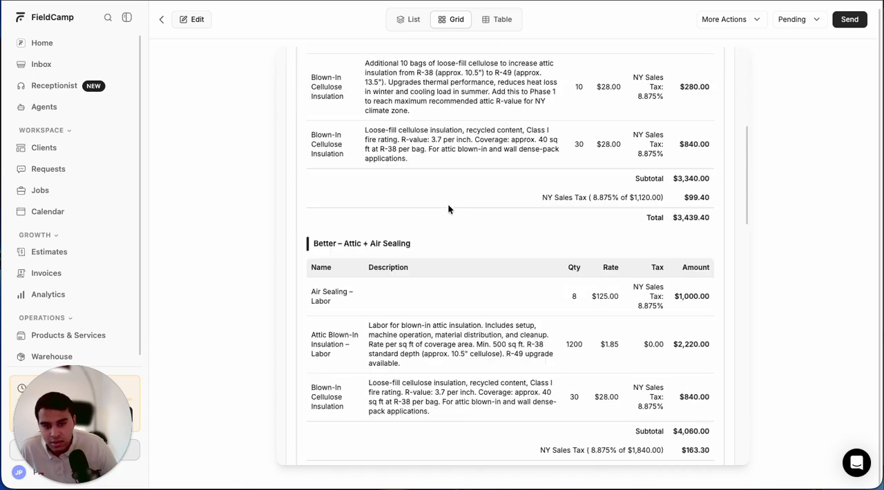
{"action": "scroll", "coordinate": [448, 207], "scroll_direction": "down", "scroll_amount": 5}
{"action": "scroll", "coordinate": [447, 207], "scroll_direction": "up", "scroll_amount": 15}
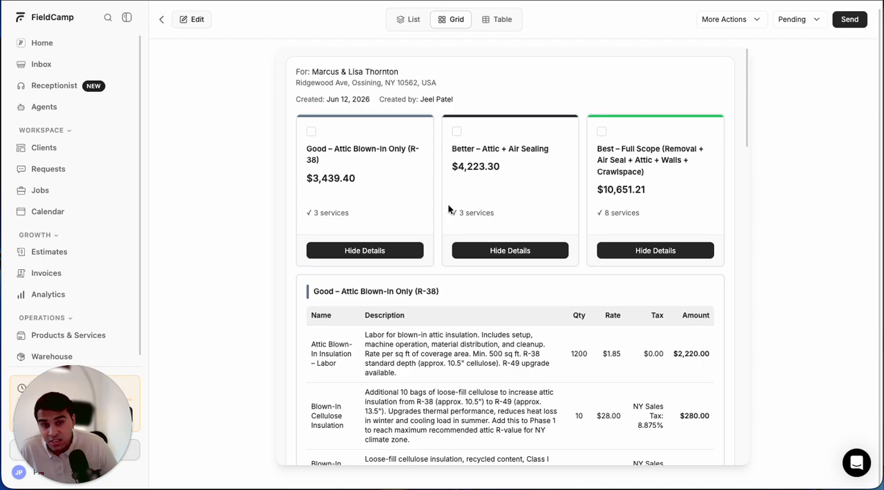
- Switch the estimate to the Table layout and look over its option line items
{"action": "left_click", "coordinate": [496, 19]}
{"action": "scroll", "coordinate": [376, 138], "scroll_direction": "down", "scroll_amount": 7}
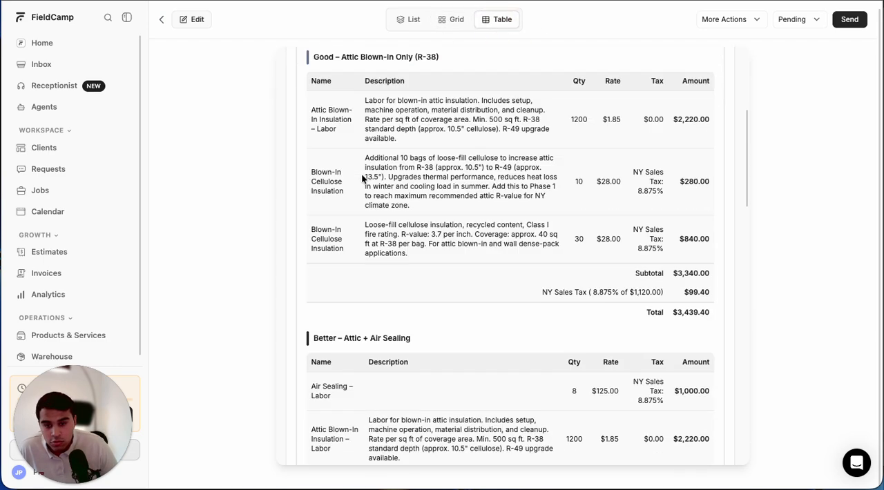
- Open the Home Insulation Upgrade estimate for editing and review its estimate options and the Good option's line items
{"action": "scroll", "coordinate": [361, 173], "scroll_direction": "down", "scroll_amount": 5}
{"action": "scroll", "coordinate": [361, 173], "scroll_direction": "up", "scroll_amount": 12}
{"action": "scroll", "coordinate": [361, 173], "scroll_direction": "down", "scroll_amount": 1}
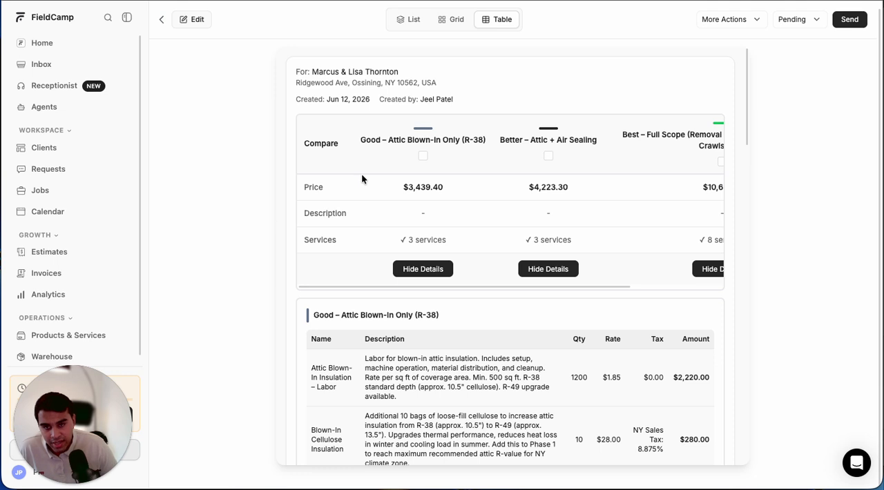
{"action": "left_click", "coordinate": [187, 26]}
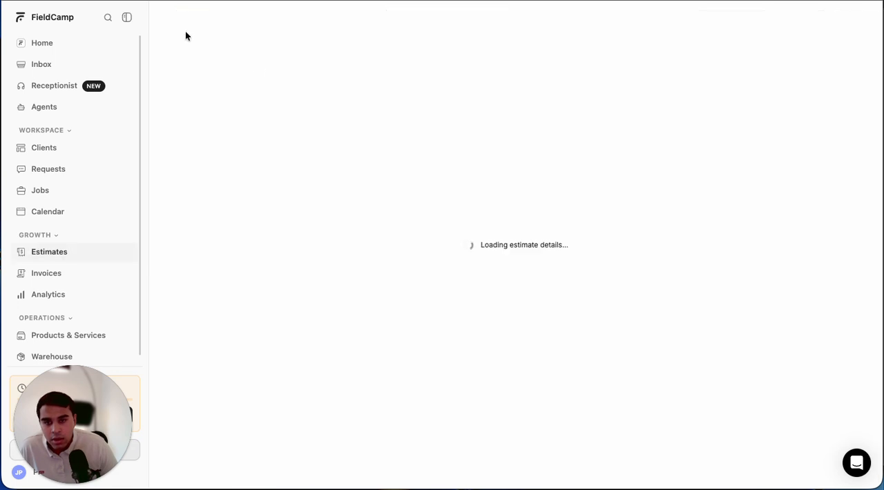
{"action": "scroll", "coordinate": [213, 196], "scroll_direction": "down", "scroll_amount": 3}
{"action": "scroll", "coordinate": [228, 202], "scroll_direction": "up", "scroll_amount": 2}
{"action": "scroll", "coordinate": [237, 206], "scroll_direction": "down", "scroll_amount": 5}
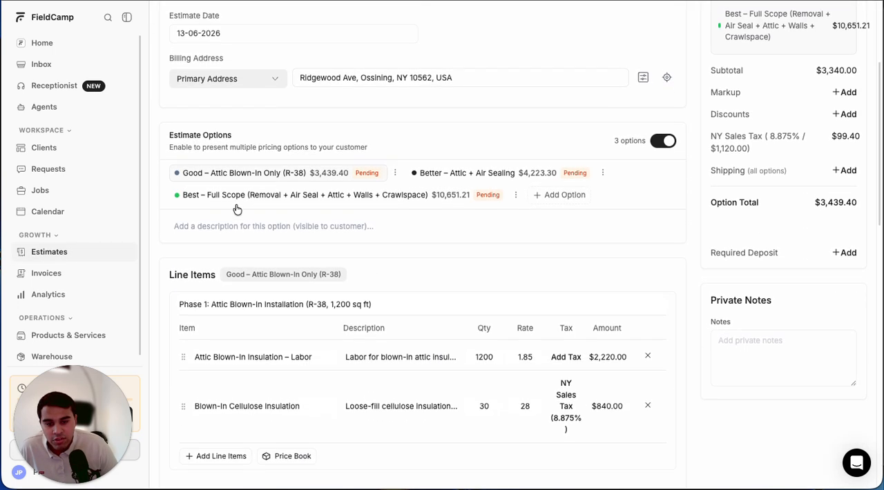
{"action": "scroll", "coordinate": [236, 206], "scroll_direction": "down", "scroll_amount": 3}
{"action": "scroll", "coordinate": [236, 205], "scroll_direction": "up", "scroll_amount": 6}
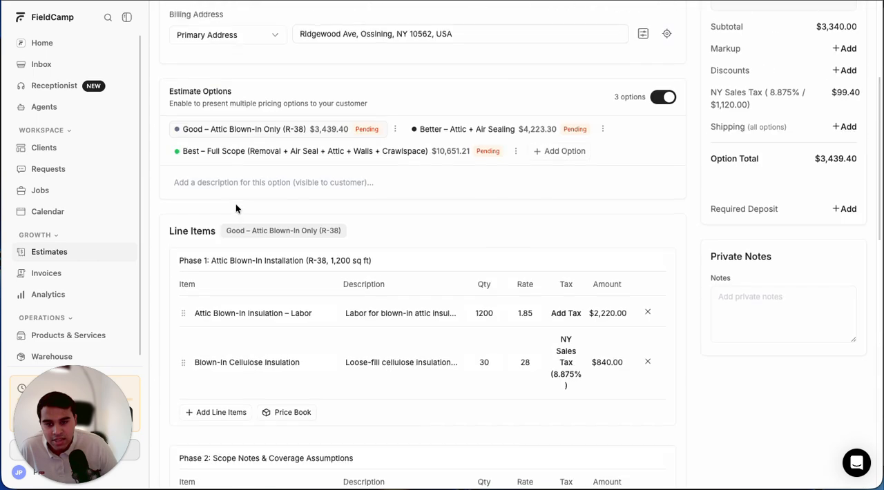
- Show the "Better – Attic + Air Sealing" option in the estimate editor and review its phased line items
{"action": "left_click", "coordinate": [456, 207]}
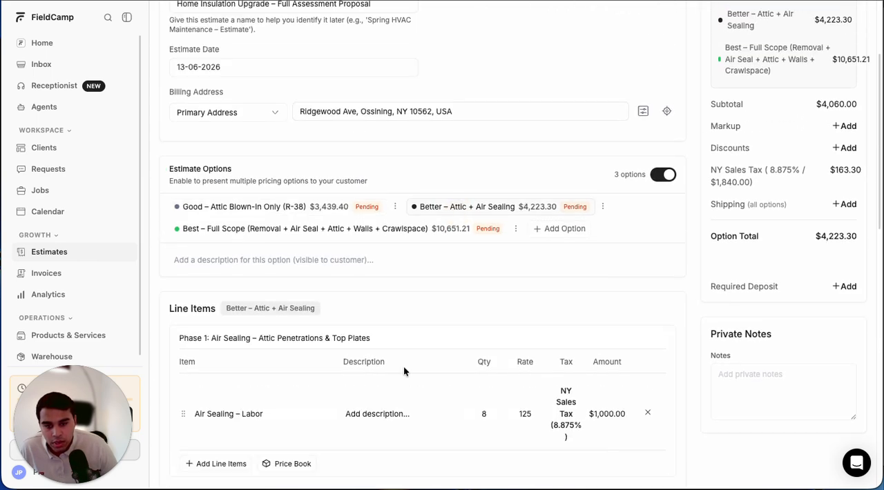
{"action": "scroll", "coordinate": [404, 369], "scroll_direction": "down", "scroll_amount": 2}
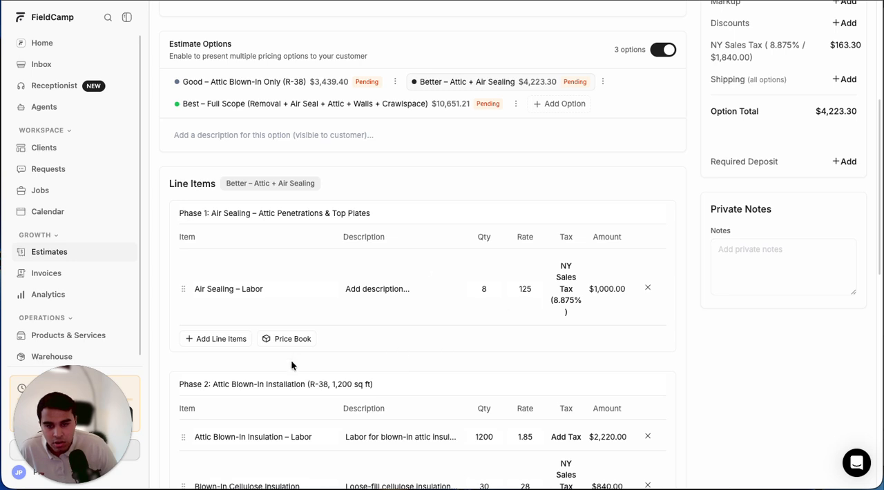
{"action": "scroll", "coordinate": [242, 311], "scroll_direction": "up", "scroll_amount": 1}
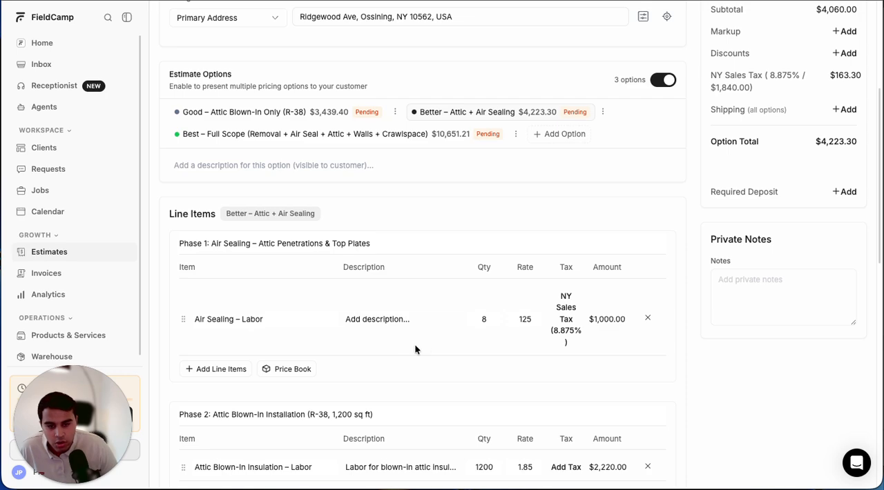
{"action": "scroll", "coordinate": [521, 384], "scroll_direction": "down", "scroll_amount": 1}
{"action": "scroll", "coordinate": [521, 384], "scroll_direction": "down", "scroll_amount": 5}
{"action": "scroll", "coordinate": [521, 383], "scroll_direction": "up", "scroll_amount": 9}
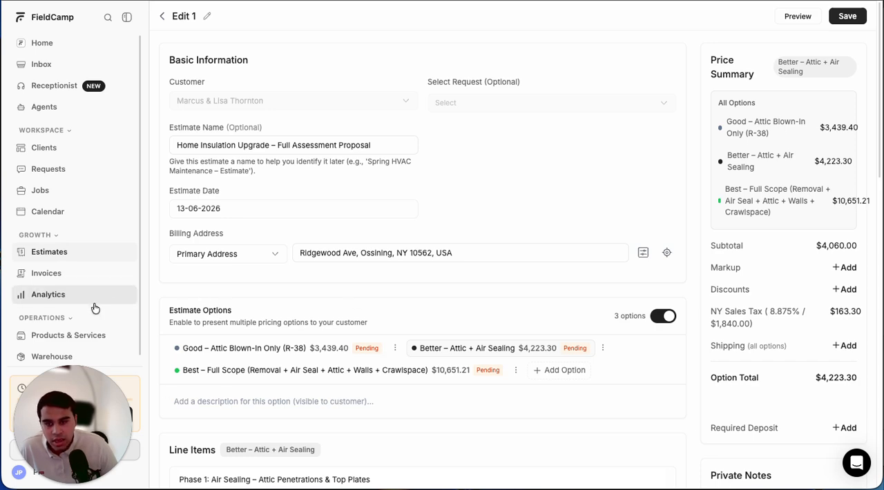
- Start a new entry in the Products & Services catalog and look through the available units of measurement
{"action": "left_click", "coordinate": [53, 340]}
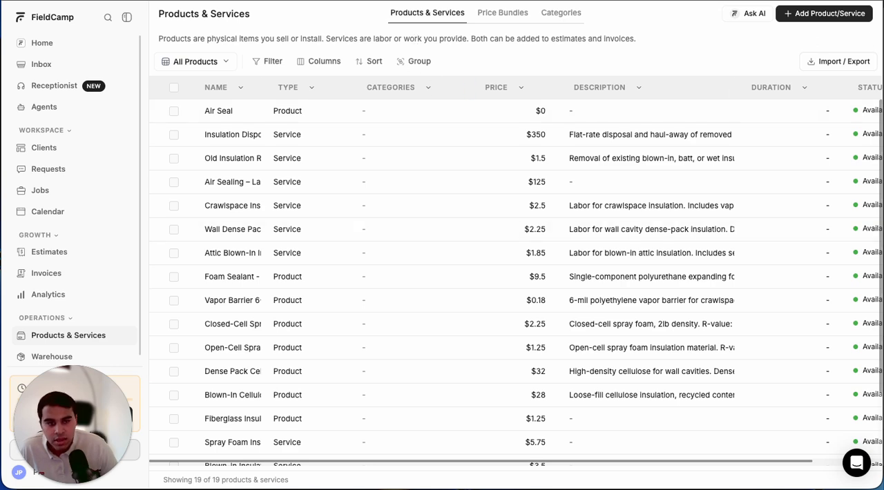
{"action": "left_click", "coordinate": [825, 13]}
{"action": "scroll", "coordinate": [385, 252], "scroll_direction": "down", "scroll_amount": 1}
{"action": "scroll", "coordinate": [385, 252], "scroll_direction": "down", "scroll_amount": 3}
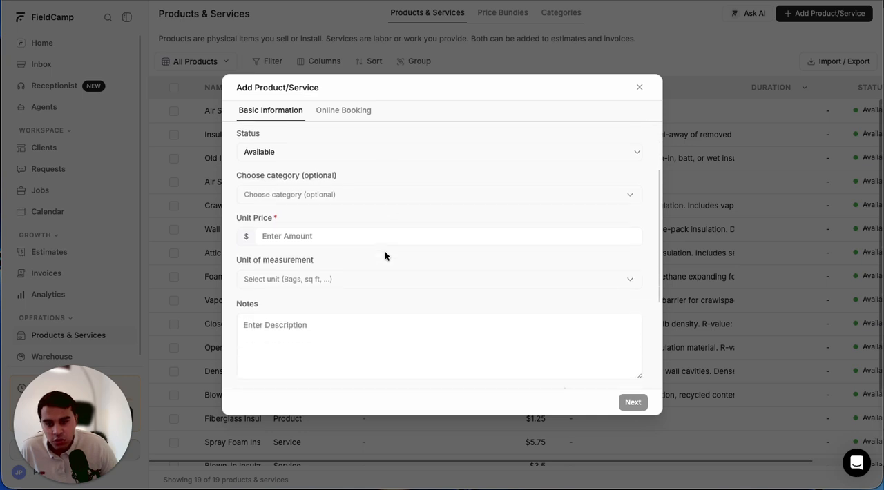
{"action": "left_click", "coordinate": [329, 228]}
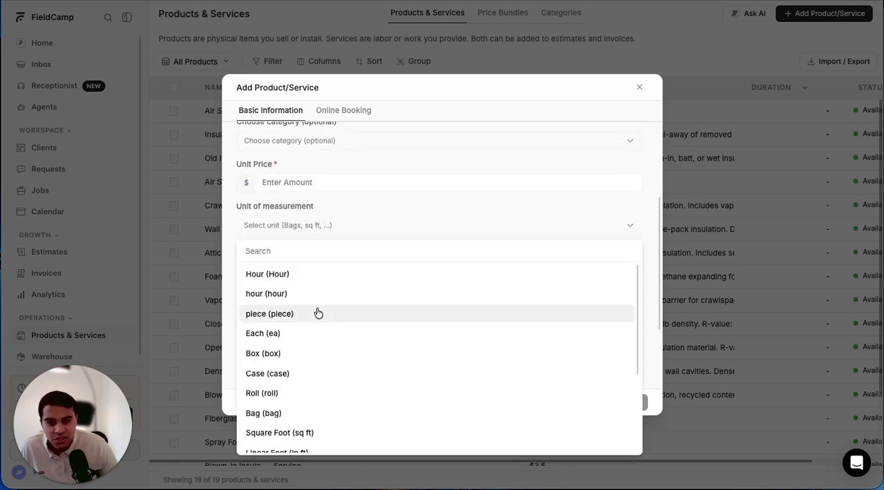
{"action": "scroll", "coordinate": [317, 310], "scroll_direction": "down", "scroll_amount": 3}
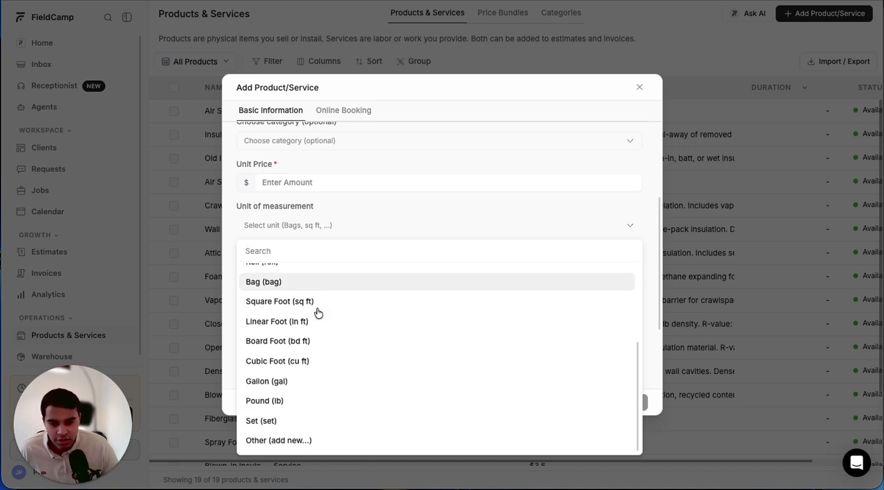
{"action": "scroll", "coordinate": [317, 313], "scroll_direction": "down", "scroll_amount": 1}
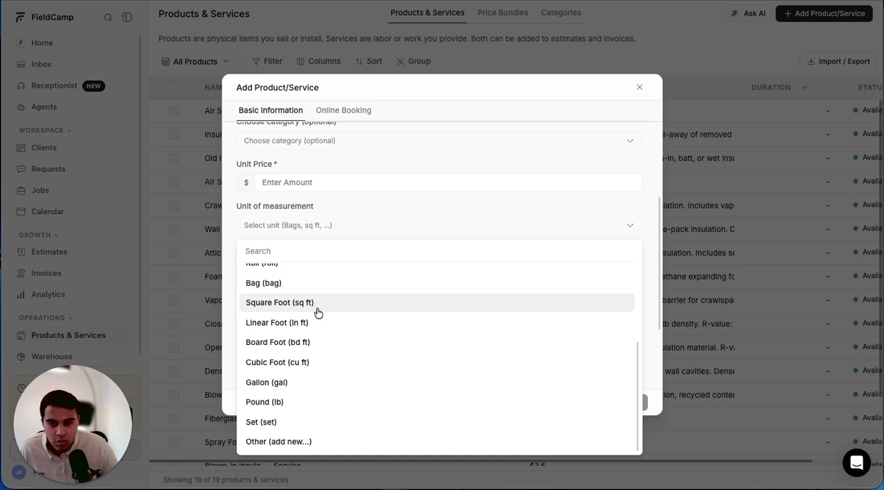
{"action": "left_click", "coordinate": [424, 207]}
- Set the new entry's type to Product, look over the remaining fields and close the form without saving
{"action": "scroll", "coordinate": [346, 262], "scroll_direction": "up", "scroll_amount": 1}
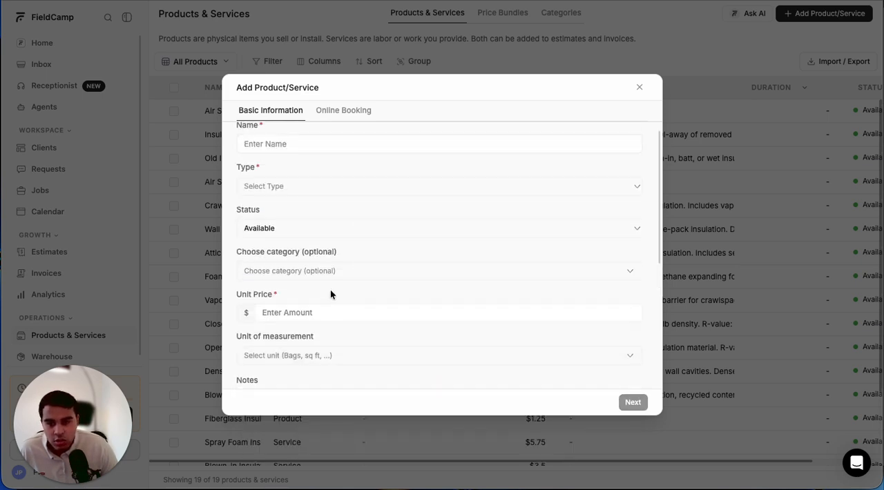
{"action": "left_click", "coordinate": [255, 188]}
{"action": "left_click", "coordinate": [256, 233]}
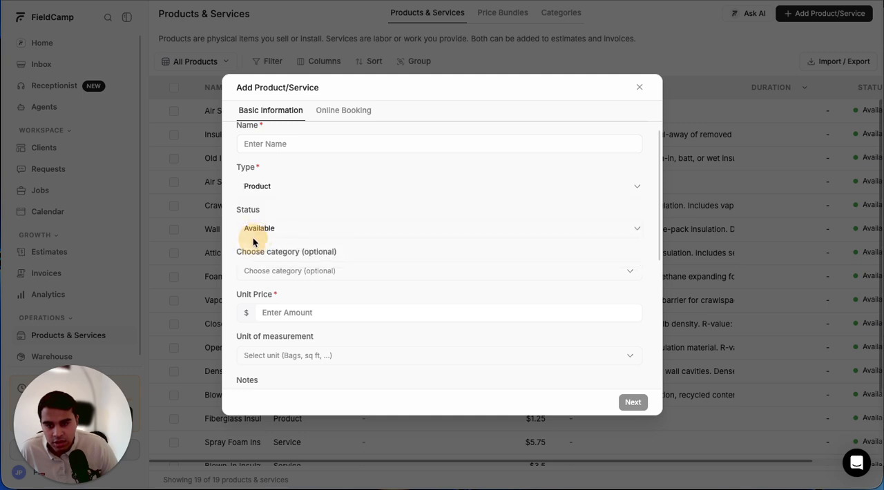
{"action": "scroll", "coordinate": [253, 237], "scroll_direction": "down", "scroll_amount": 1}
{"action": "scroll", "coordinate": [290, 242], "scroll_direction": "down", "scroll_amount": 3}
{"action": "scroll", "coordinate": [312, 239], "scroll_direction": "up", "scroll_amount": 4}
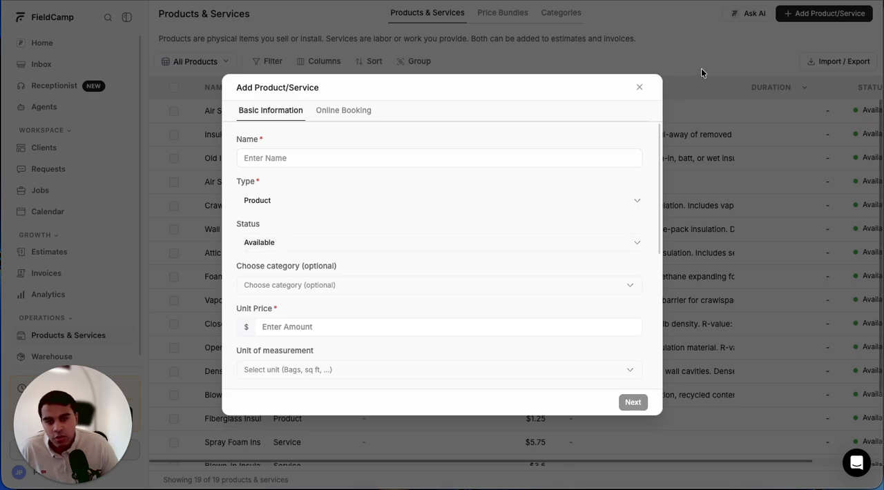
{"action": "left_click", "coordinate": [638, 88]}
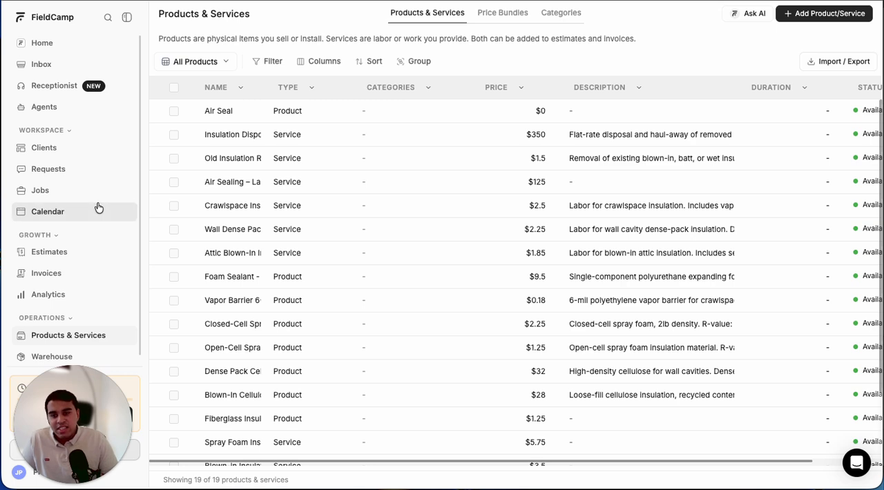
- Start a new job in the Jobs section and remove the preassigned team member
{"action": "left_click", "coordinate": [75, 192]}
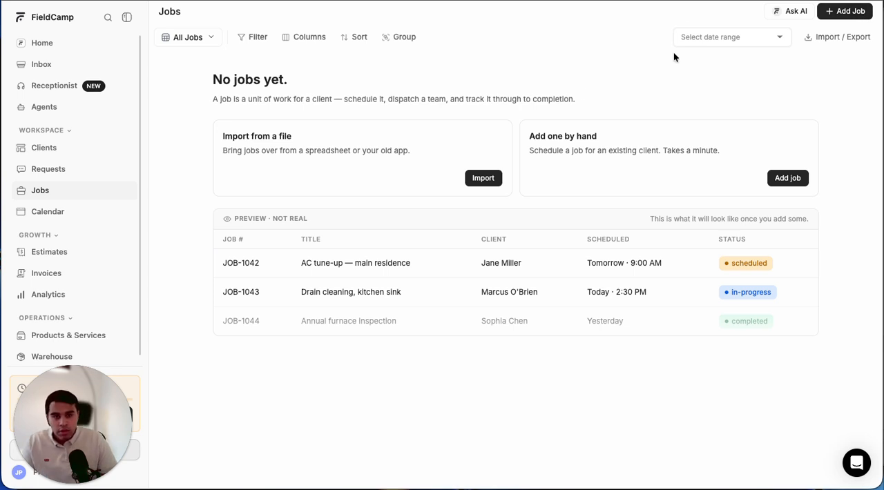
{"action": "left_click", "coordinate": [851, 11]}
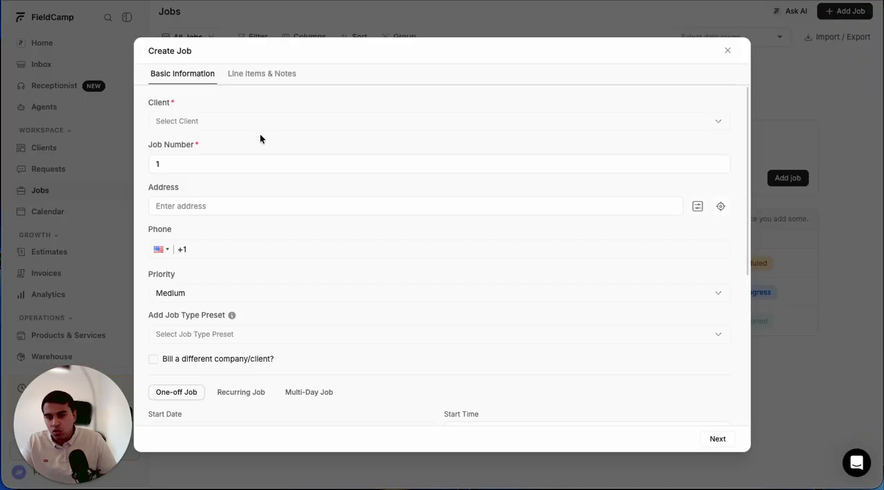
{"action": "scroll", "coordinate": [226, 177], "scroll_direction": "down", "scroll_amount": 3}
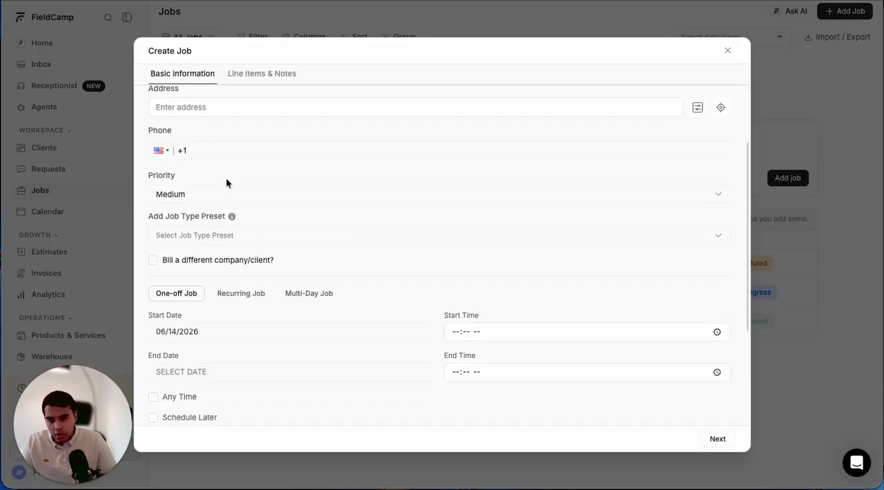
{"action": "scroll", "coordinate": [226, 179], "scroll_direction": "down", "scroll_amount": 3}
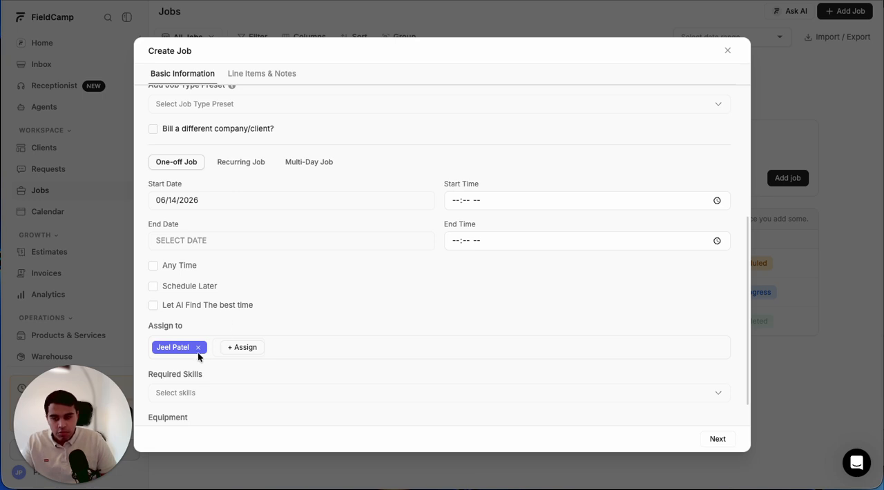
{"action": "left_click", "coordinate": [198, 349]}
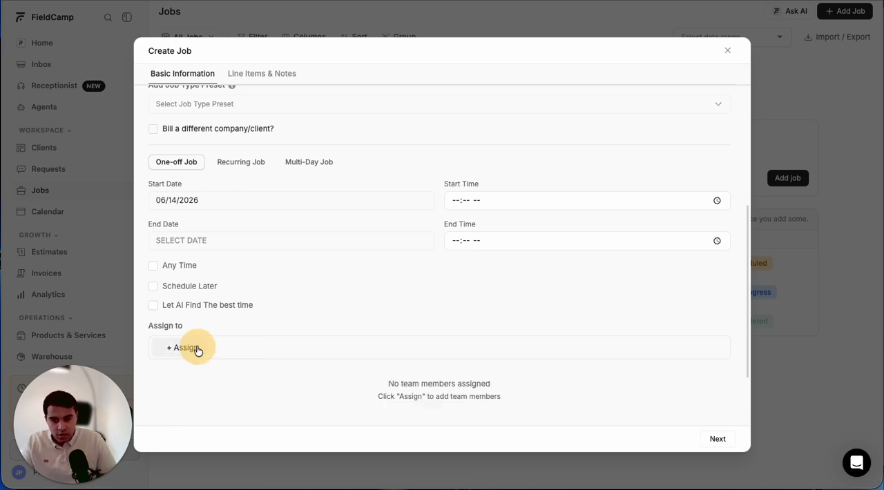
- Make the new job a Multi-Day Job based on the 7-Day Insulation Project Template
{"action": "left_click", "coordinate": [306, 166]}
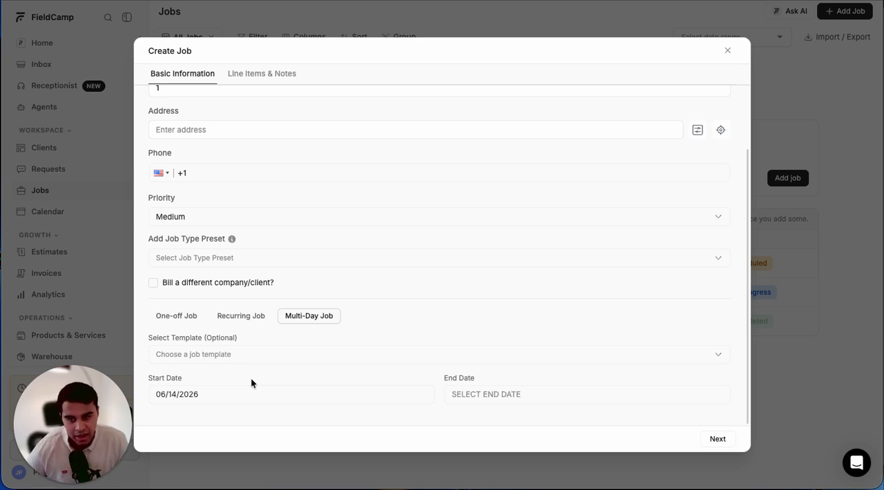
{"action": "scroll", "coordinate": [252, 383], "scroll_direction": "up", "scroll_amount": 2}
{"action": "scroll", "coordinate": [251, 383], "scroll_direction": "down", "scroll_amount": 2}
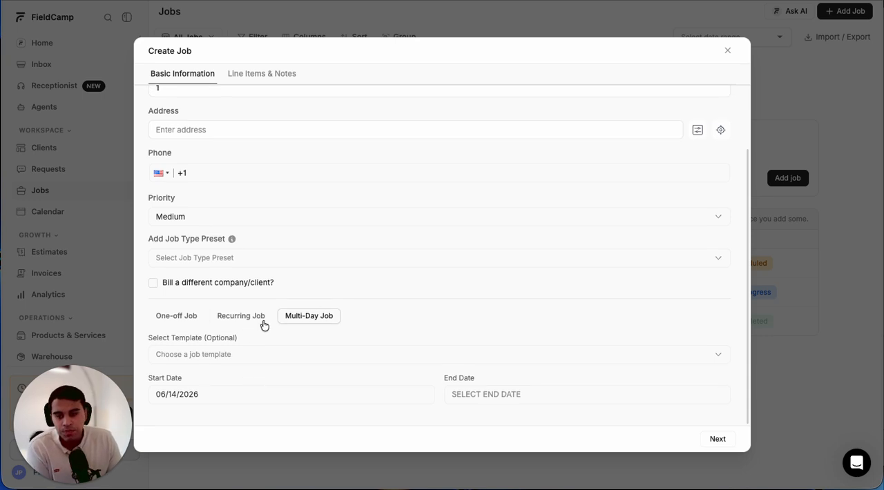
{"action": "left_click", "coordinate": [191, 356]}
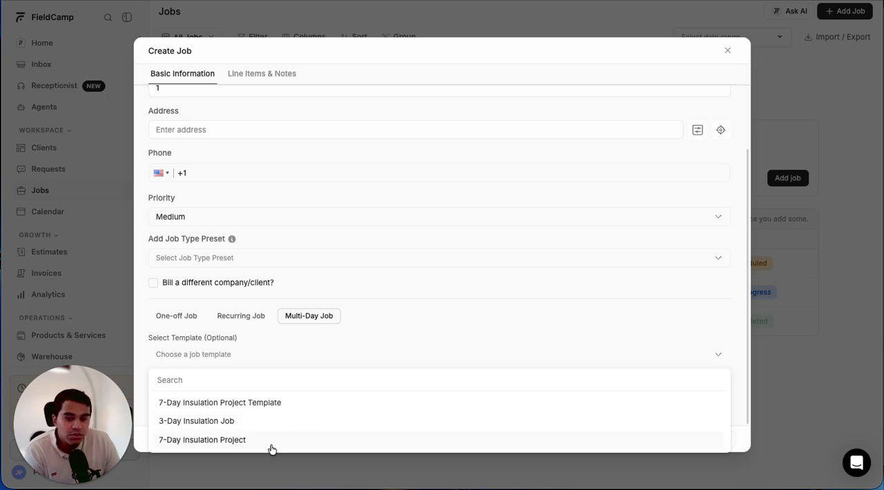
{"action": "left_click", "coordinate": [241, 409]}
- Open the multi-day schedule configuration, examine the daily time slots and team assignments, and close it without saving
{"action": "scroll", "coordinate": [302, 371], "scroll_direction": "down", "scroll_amount": 1}
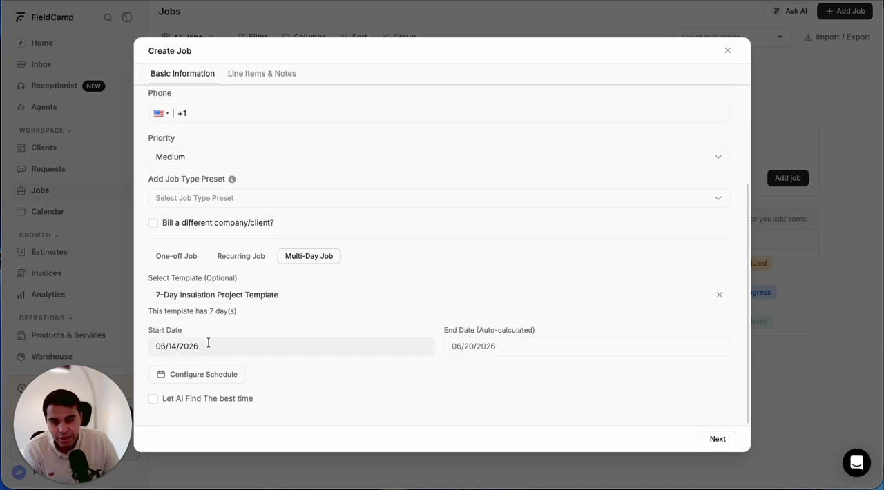
{"action": "left_click", "coordinate": [185, 379]}
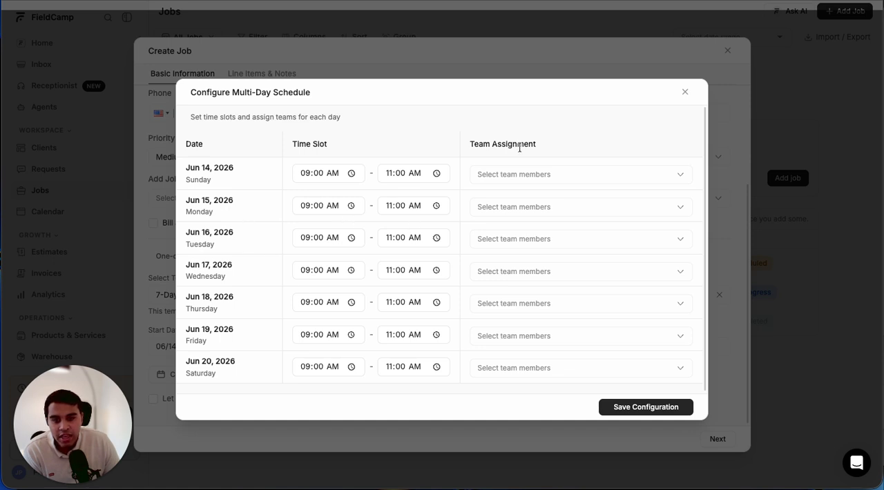
{"action": "left_click", "coordinate": [498, 175]}
{"action": "left_click", "coordinate": [427, 142]}
{"action": "scroll", "coordinate": [511, 320], "scroll_direction": "down", "scroll_amount": 1}
{"action": "scroll", "coordinate": [515, 315], "scroll_direction": "up", "scroll_amount": 1}
{"action": "left_click", "coordinate": [685, 93]}
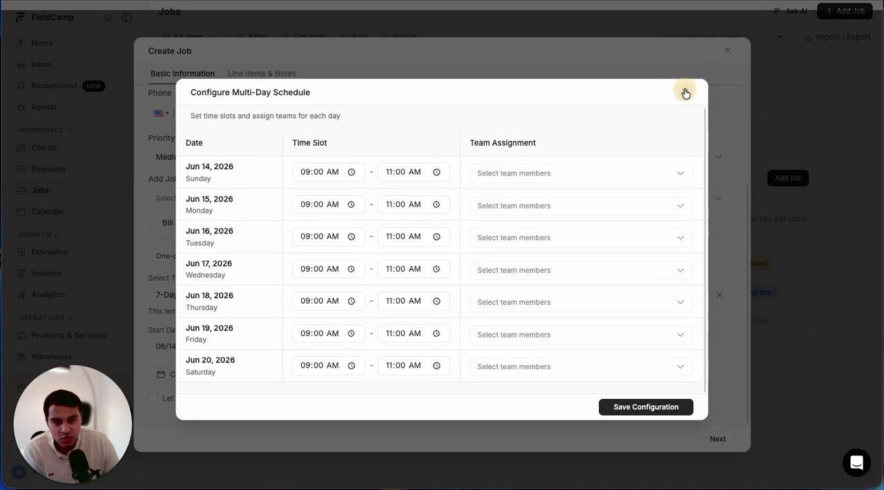
- Enable AI scheduling for the job with a Full Day duration and request a Handy Suggestion for time slots
{"action": "left_click", "coordinate": [153, 400]}
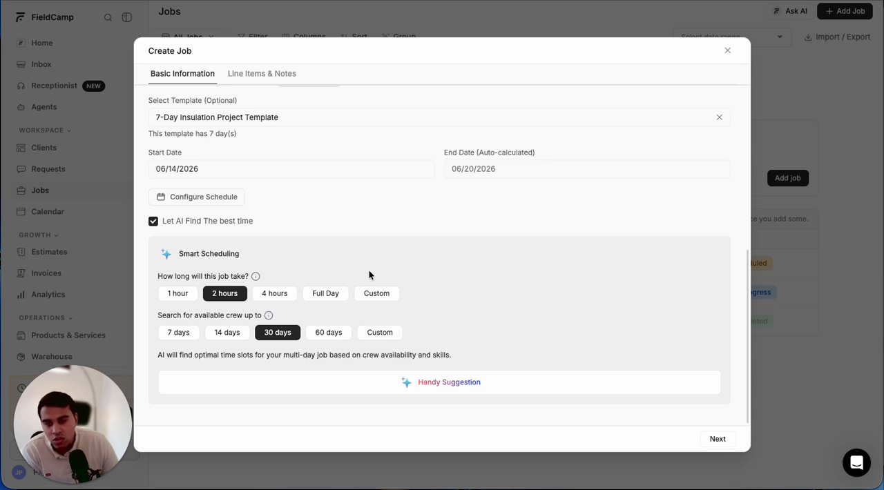
{"action": "left_click", "coordinate": [328, 294]}
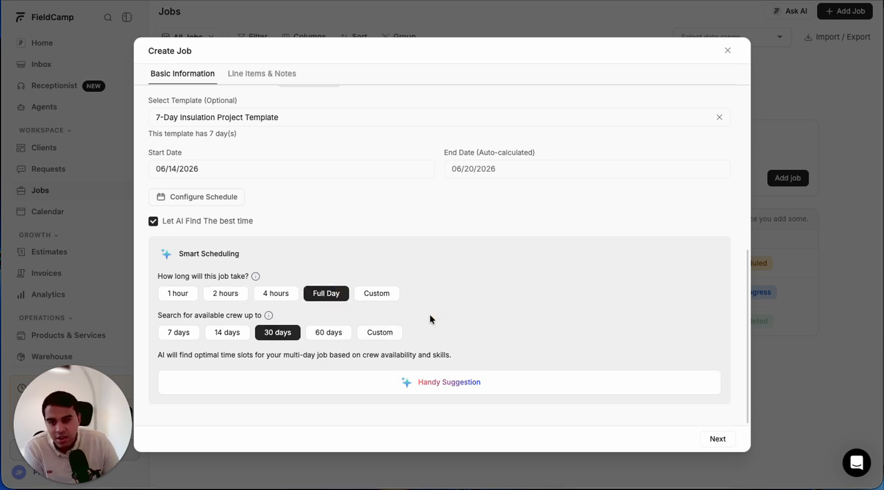
{"action": "left_click", "coordinate": [391, 382]}
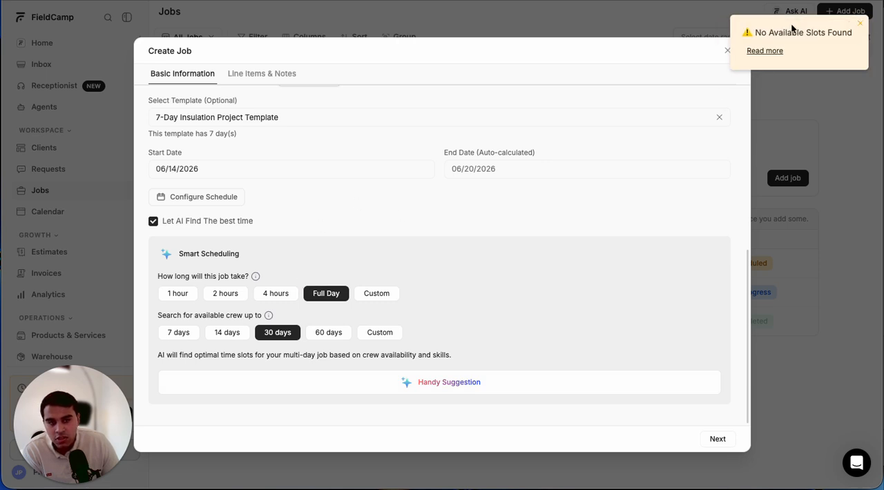
{"action": "left_click", "coordinate": [860, 23]}
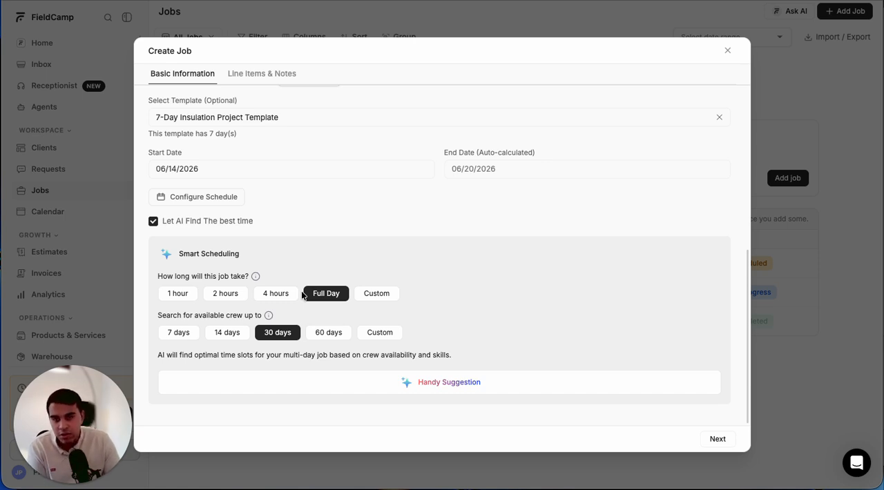
- Look over the multi-day job's settings once more and close the job form without saving
{"action": "scroll", "coordinate": [301, 291], "scroll_direction": "up", "scroll_amount": 5}
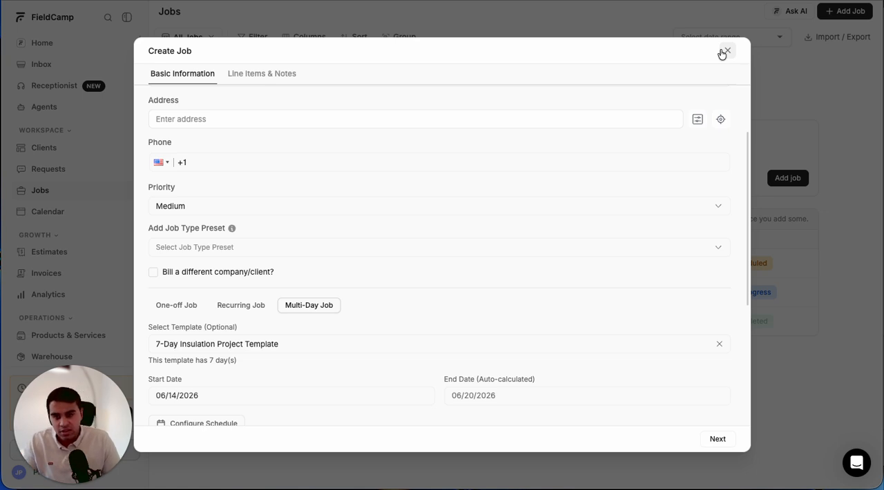
{"action": "scroll", "coordinate": [541, 251], "scroll_direction": "down", "scroll_amount": 4}
{"action": "scroll", "coordinate": [543, 252], "scroll_direction": "up", "scroll_amount": 1}
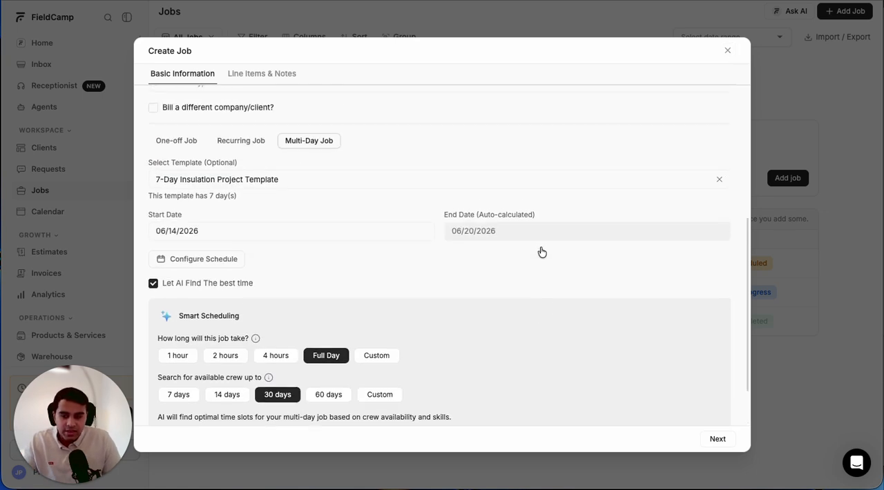
{"action": "scroll", "coordinate": [541, 250], "scroll_direction": "up", "scroll_amount": 5}
{"action": "left_click", "coordinate": [727, 50]}
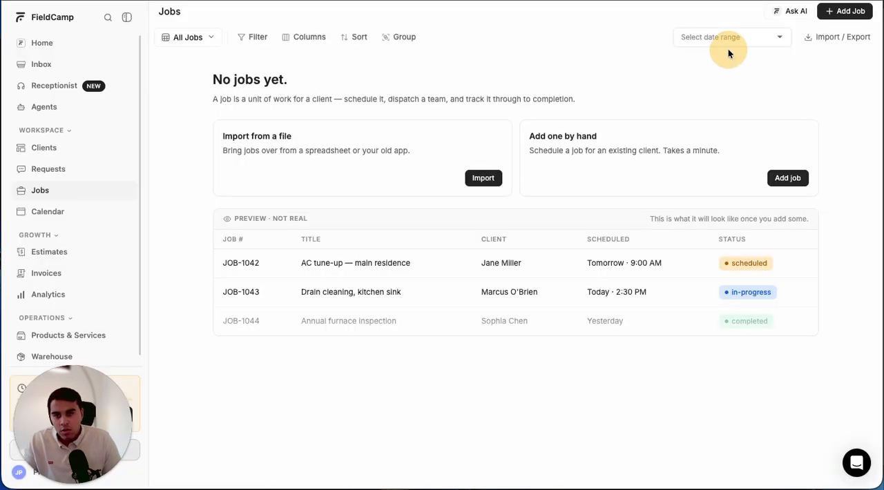
- Open the scheduling calendar and examine its weekly Calendar view and the team Timeline view across the morning hours
{"action": "left_click", "coordinate": [59, 217]}
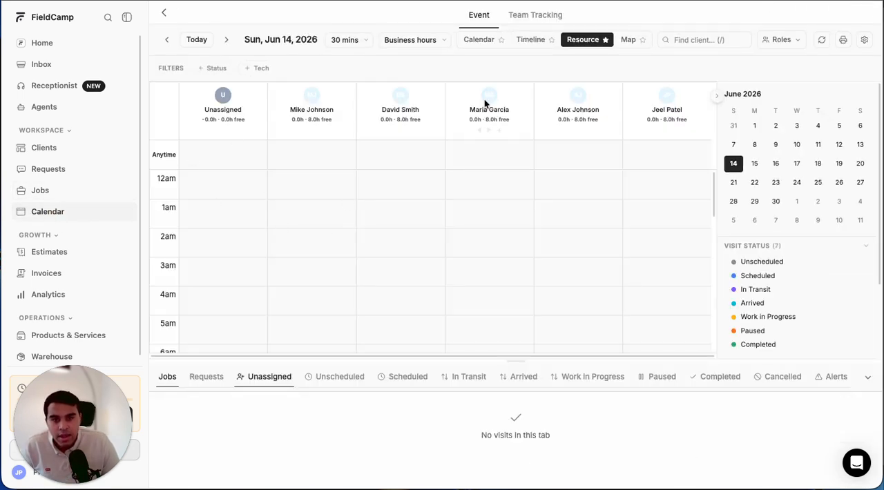
{"action": "left_click", "coordinate": [467, 39]}
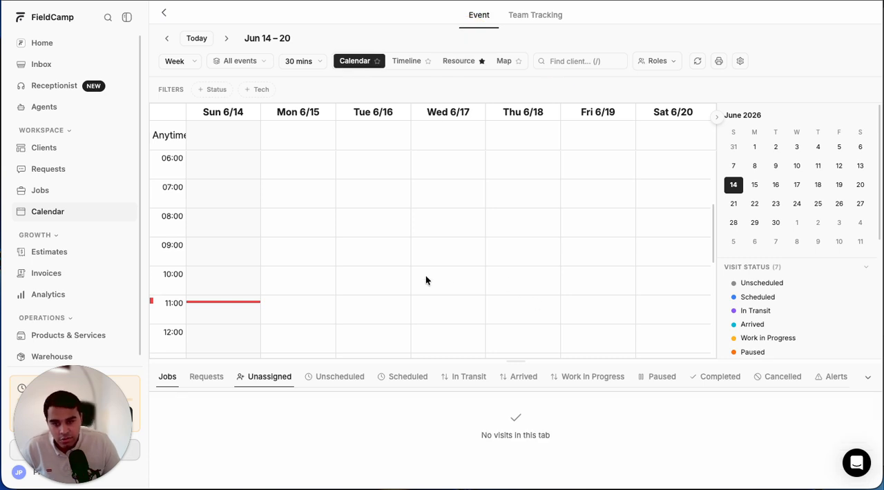
{"action": "scroll", "coordinate": [427, 278], "scroll_direction": "down", "scroll_amount": 5}
{"action": "scroll", "coordinate": [510, 274], "scroll_direction": "up", "scroll_amount": 5}
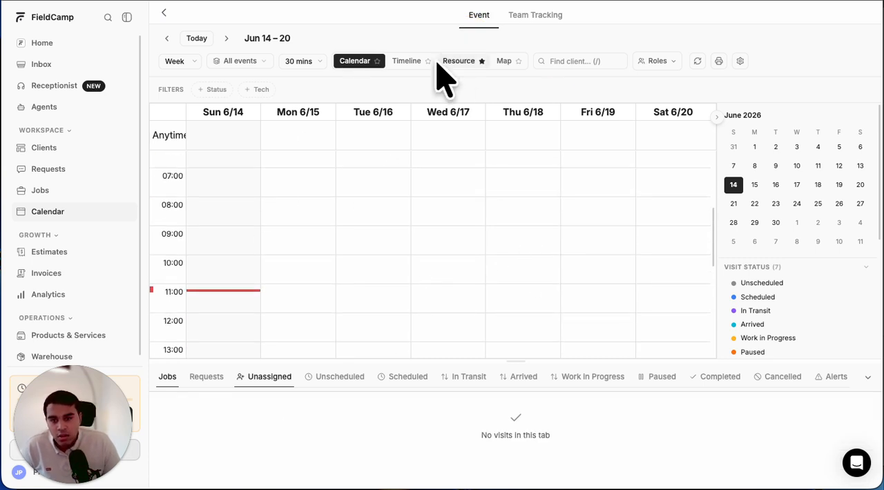
{"action": "left_click", "coordinate": [408, 62]}
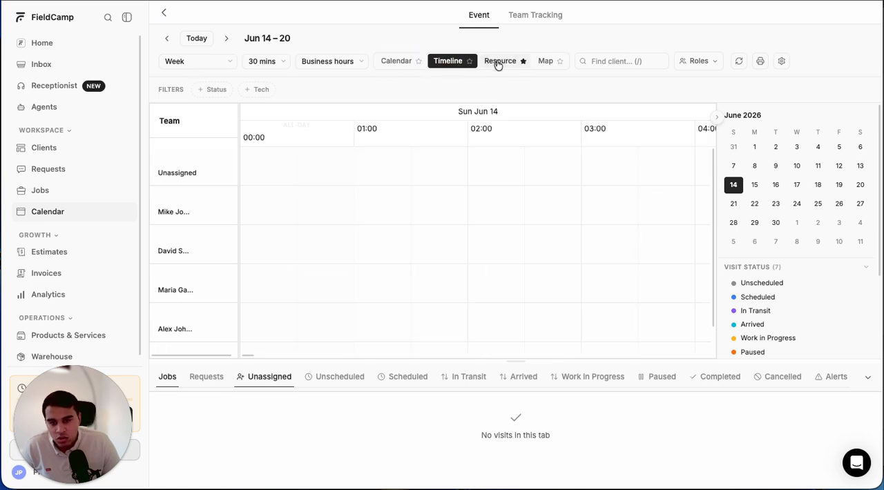
{"action": "scroll", "coordinate": [418, 201], "scroll_direction": "right", "scroll_amount": 6}
{"action": "scroll", "coordinate": [419, 201], "scroll_direction": "right", "scroll_amount": 2}
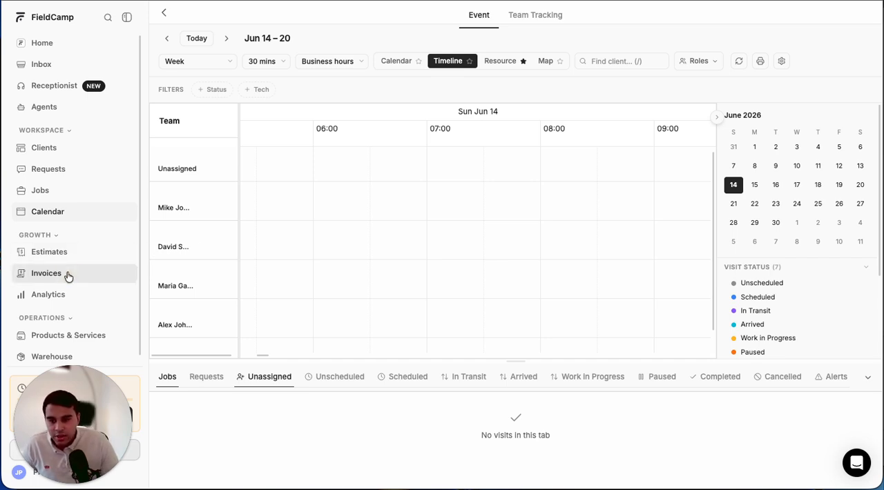
- Start a new invoice and review its basic information, line items, contract and terms sections
{"action": "left_click", "coordinate": [47, 274]}
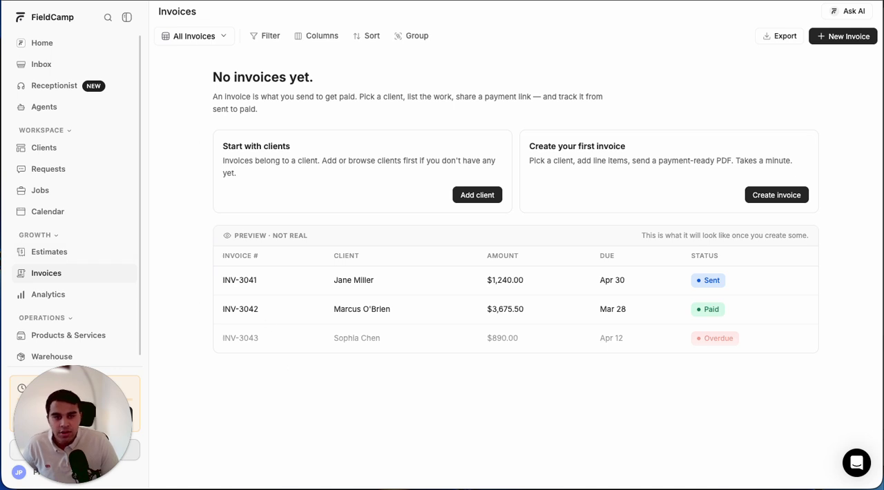
{"action": "left_click", "coordinate": [832, 36]}
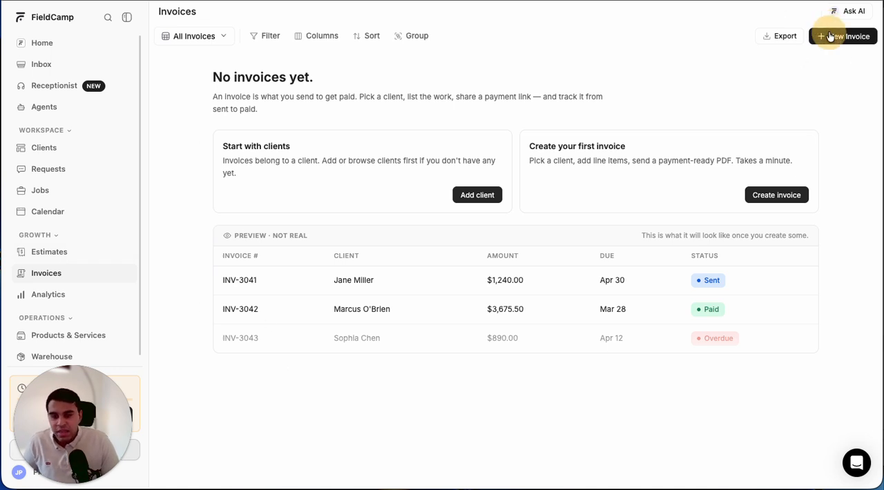
{"action": "scroll", "coordinate": [341, 269], "scroll_direction": "down", "scroll_amount": 5}
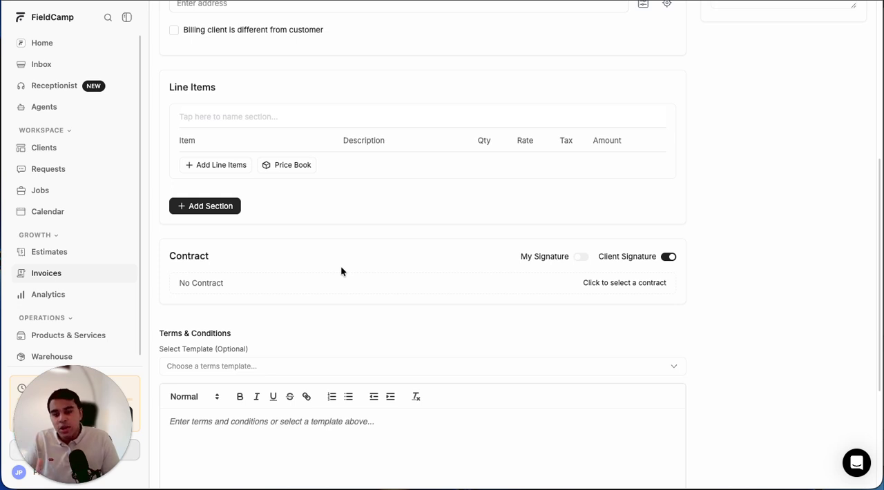
{"action": "scroll", "coordinate": [341, 270], "scroll_direction": "up", "scroll_amount": 5}
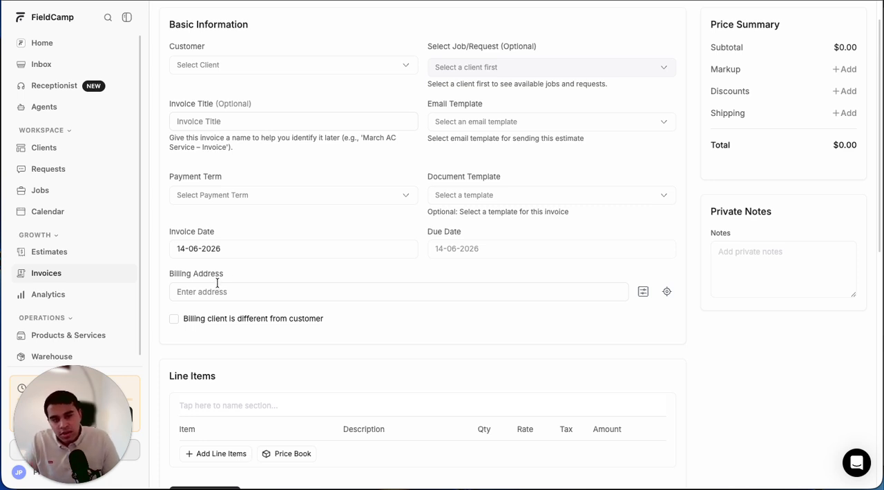
{"action": "scroll", "coordinate": [217, 283], "scroll_direction": "up", "scroll_amount": 1}
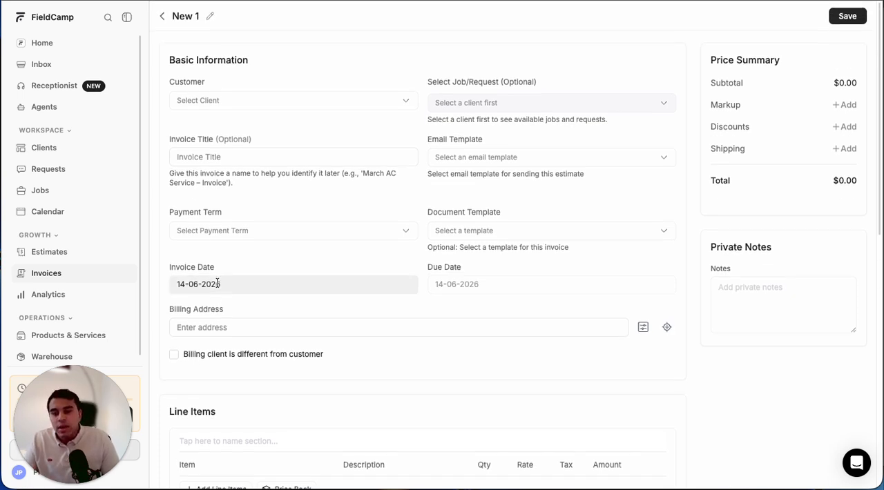
- Open the Home Insulation Upgrade estimate and check its additional actions, including Generate Invoice and Convert to Job
{"action": "left_click", "coordinate": [42, 254]}
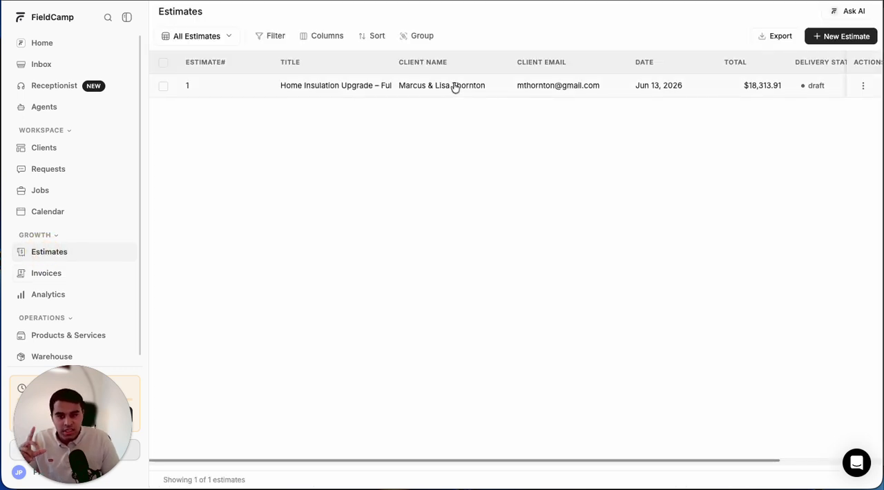
{"action": "left_click", "coordinate": [356, 88]}
{"action": "left_click", "coordinate": [722, 20]}
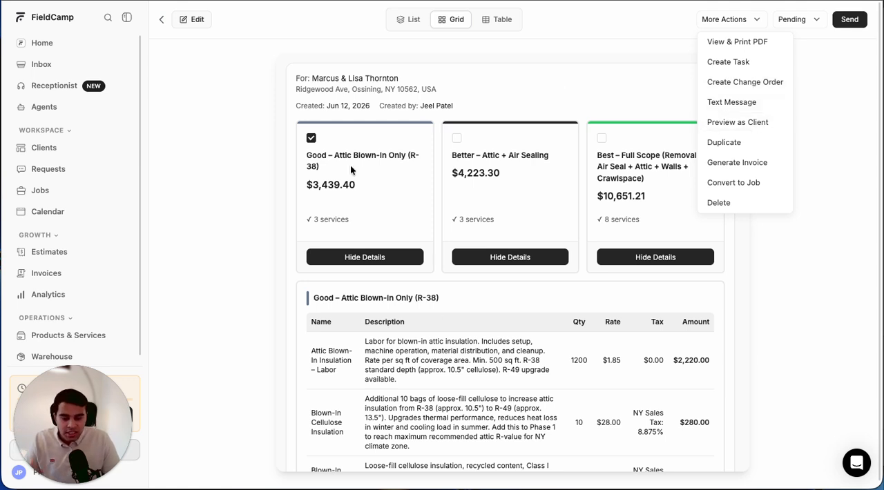
{"action": "left_click", "coordinate": [214, 338]}
{"action": "scroll", "coordinate": [213, 337], "scroll_direction": "down", "scroll_amount": 3}
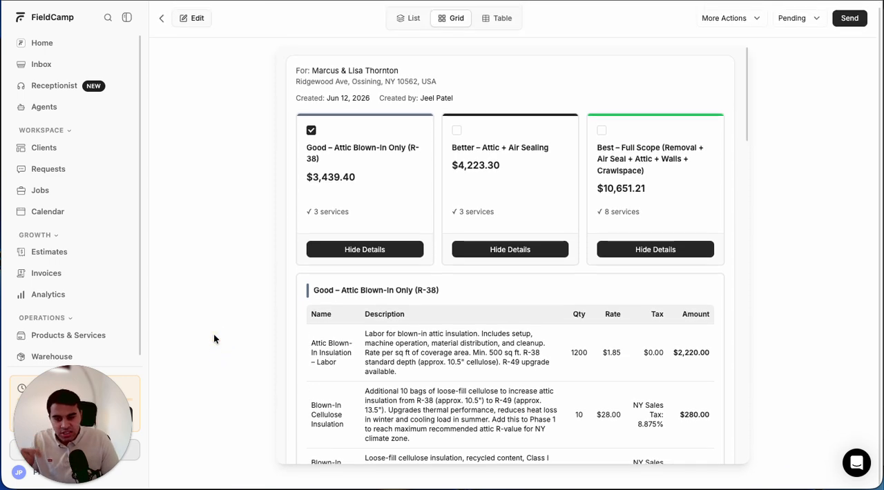